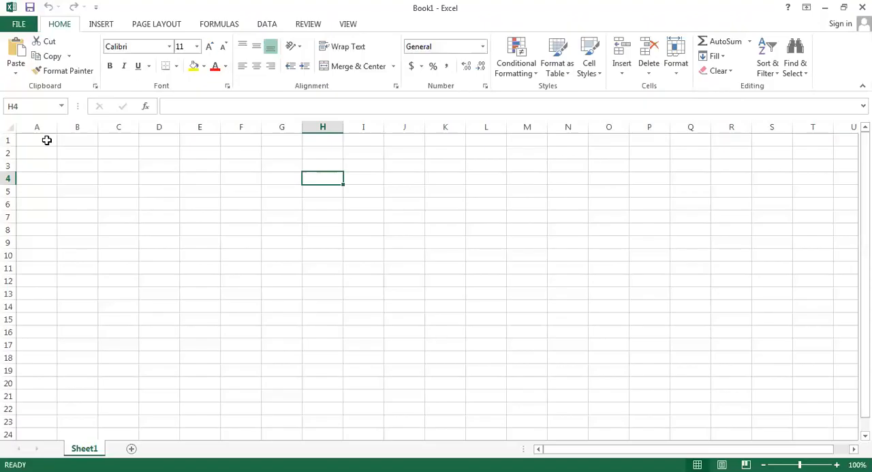
Merge and center the cells A1:K3 into one title cell
drag(45, 139, 370, 159)
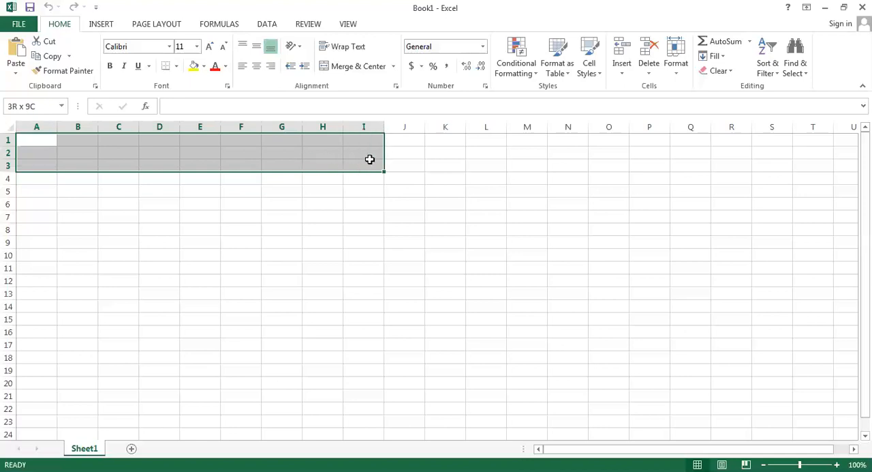
drag(369, 159, 424, 166)
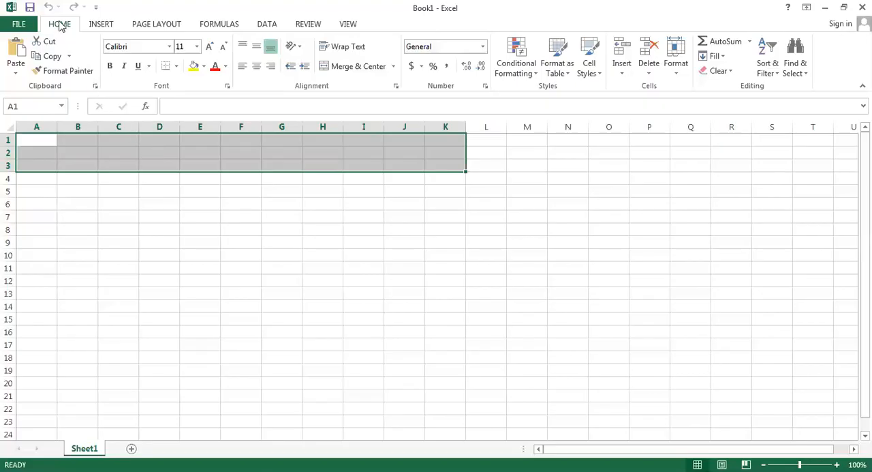
click(345, 69)
Enter the title SALARY SHEET in the merged cell above the table area
double_click(270, 155)
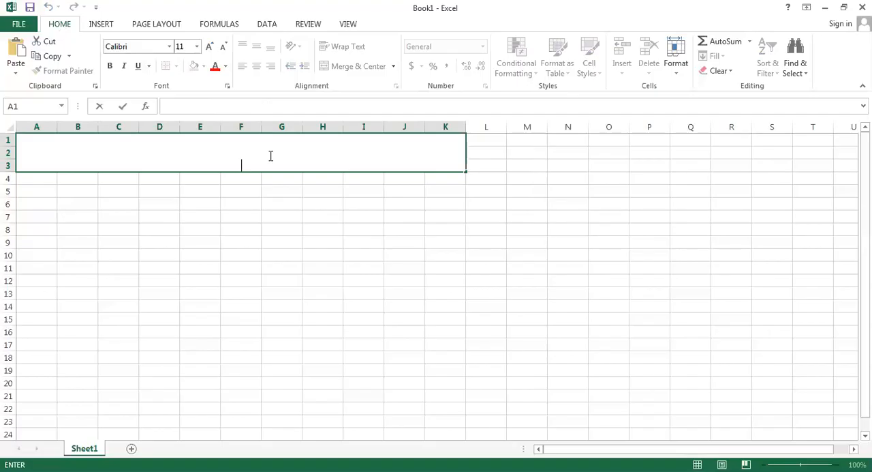
text(SALARY SHEET)
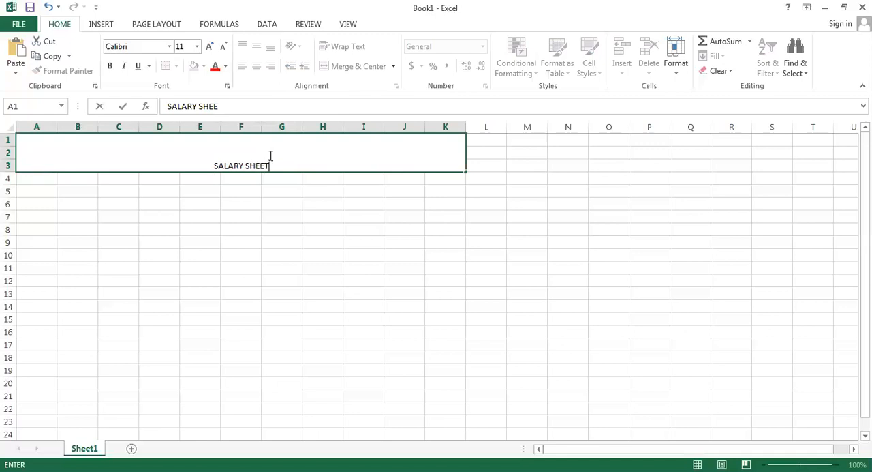
Enter the headers S.NO in A5 and DESIGNATION in B5, and fit column B to its text
click(55, 189)
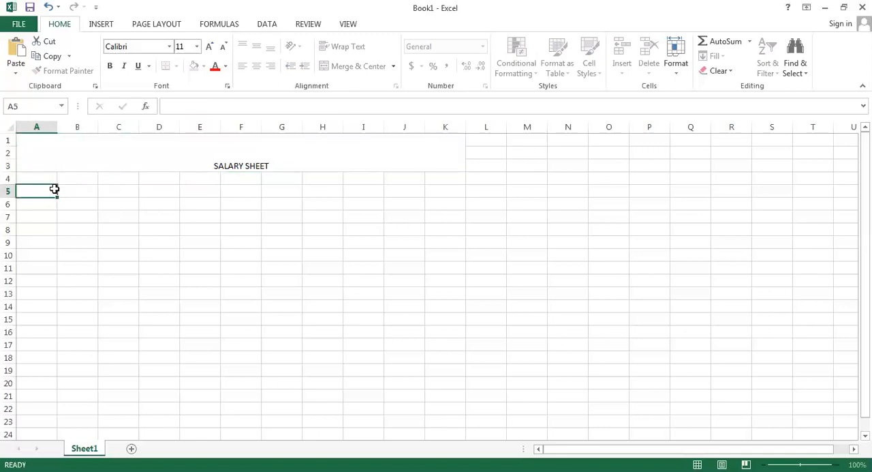
text(S.NO)
key(Tab)
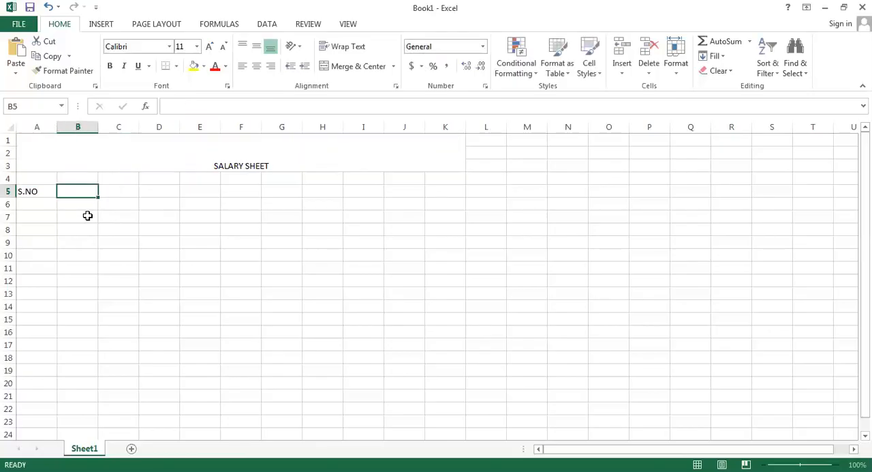
text(DESI)
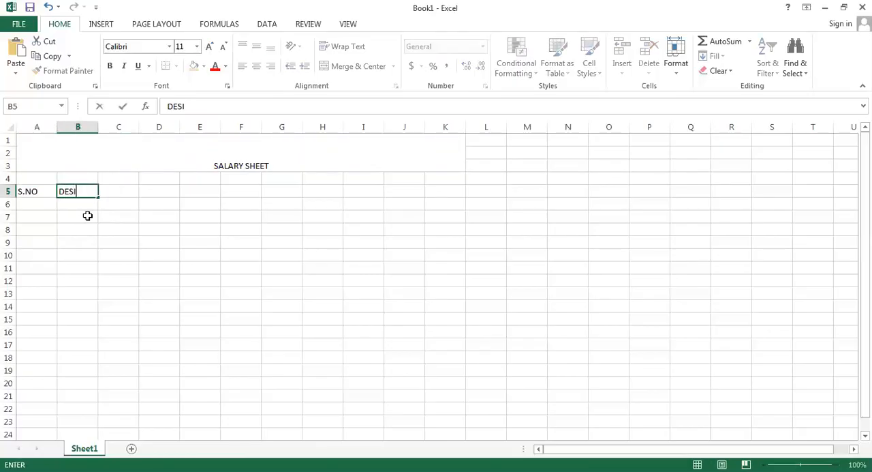
text(GNATION)
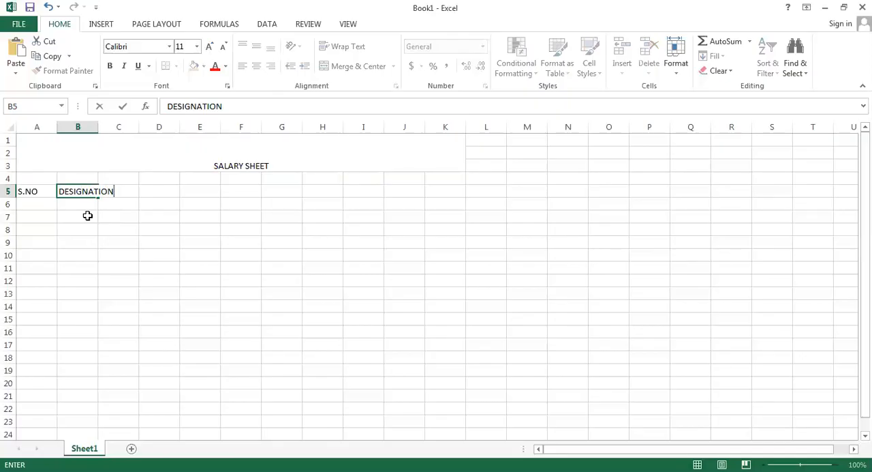
click(157, 233)
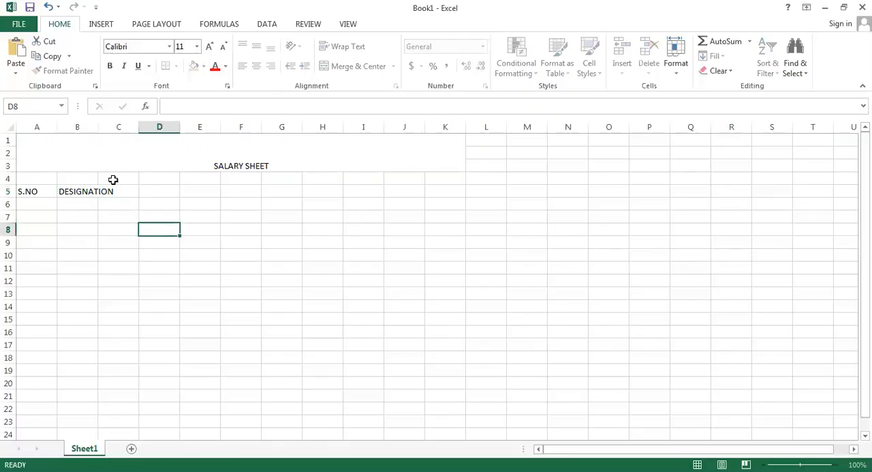
double_click(99, 131)
Enter the headers BS, HA, MA, TA and BONUS in cells C5 to G5
click(138, 191)
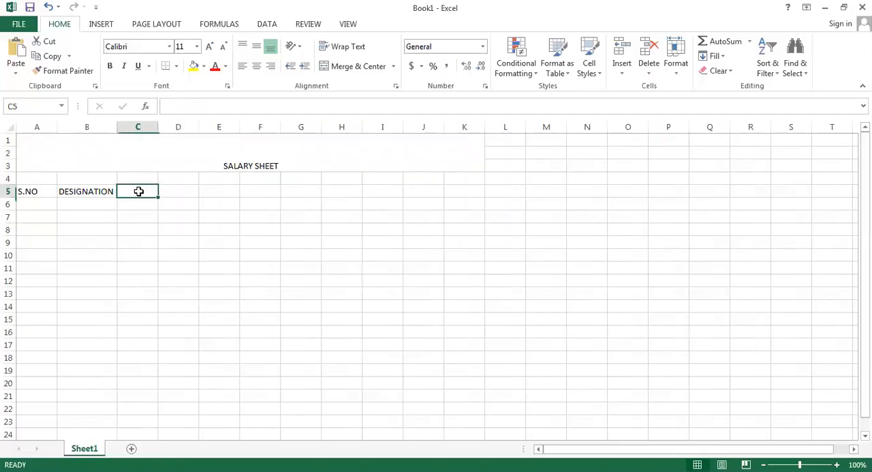
text(BS)
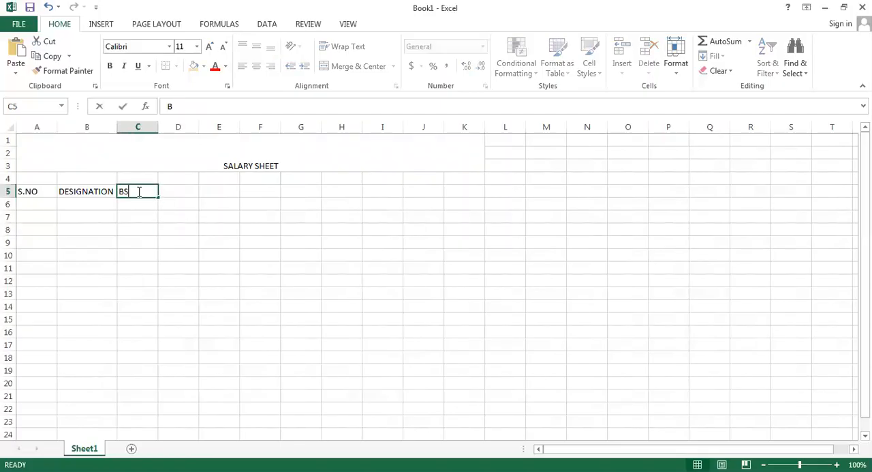
click(182, 194)
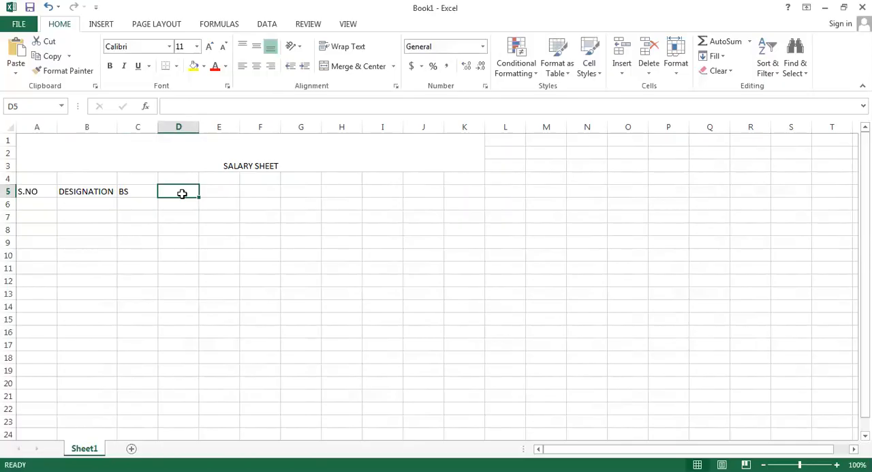
text(HA)
click(224, 194)
text(MA)
click(256, 186)
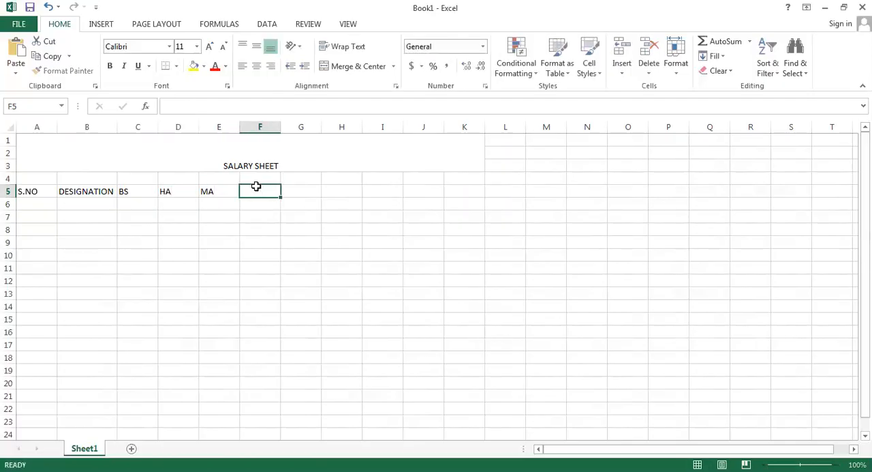
text(TA)
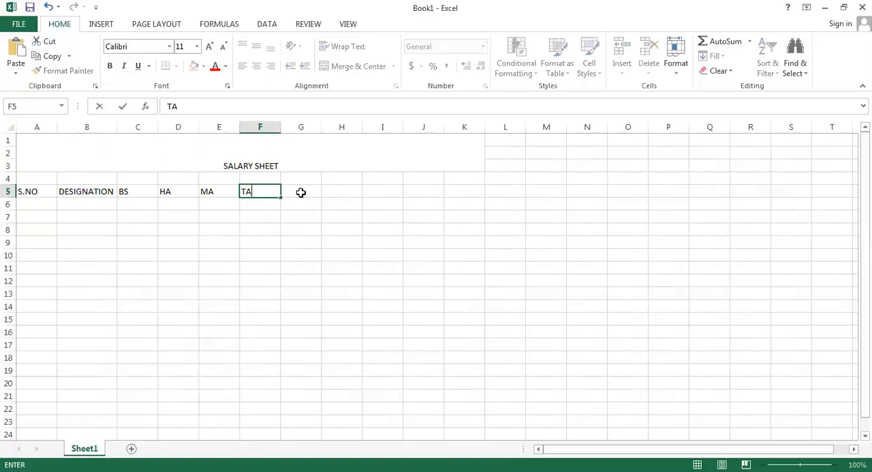
click(301, 192)
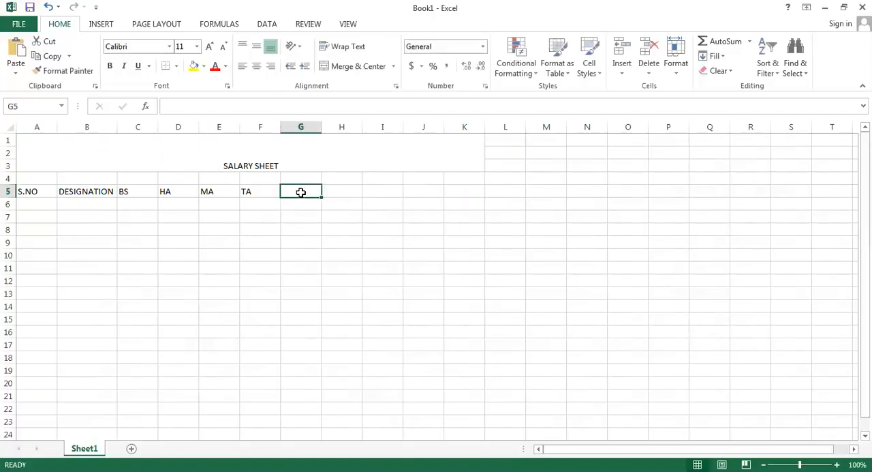
text(BONUS)
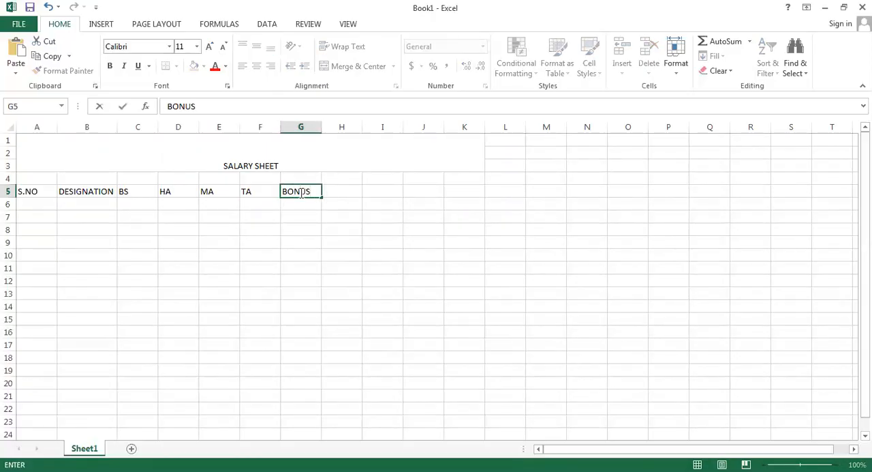
Enter the header INCREMENT in H5 and fit column H to its text
click(337, 191)
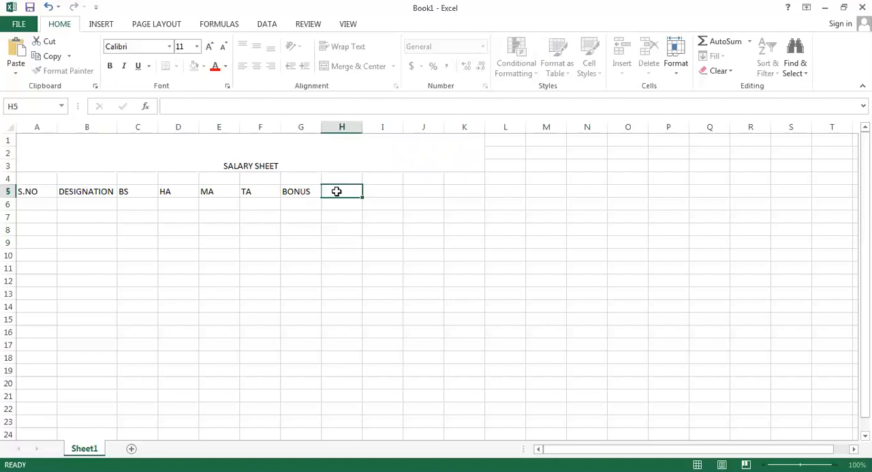
text(INCREMENT)
click(387, 213)
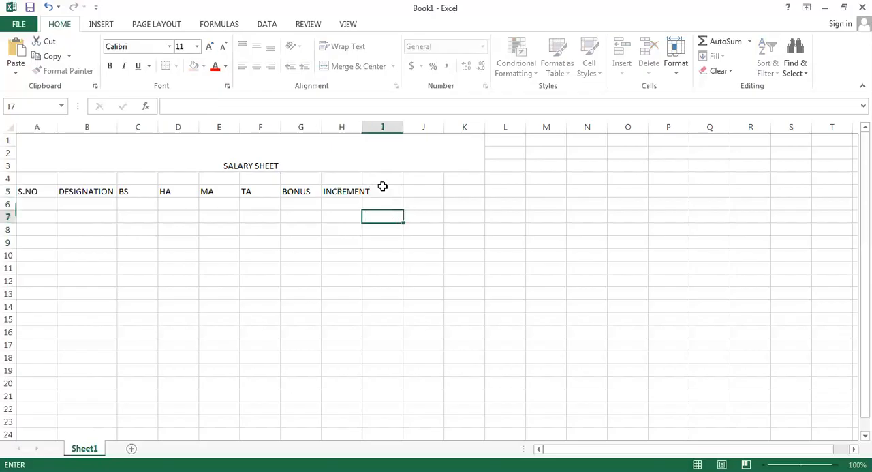
double_click(360, 130)
Enter the headers GS in I5 and INCOME TAX in J5, and widen column J to fit the text
click(386, 192)
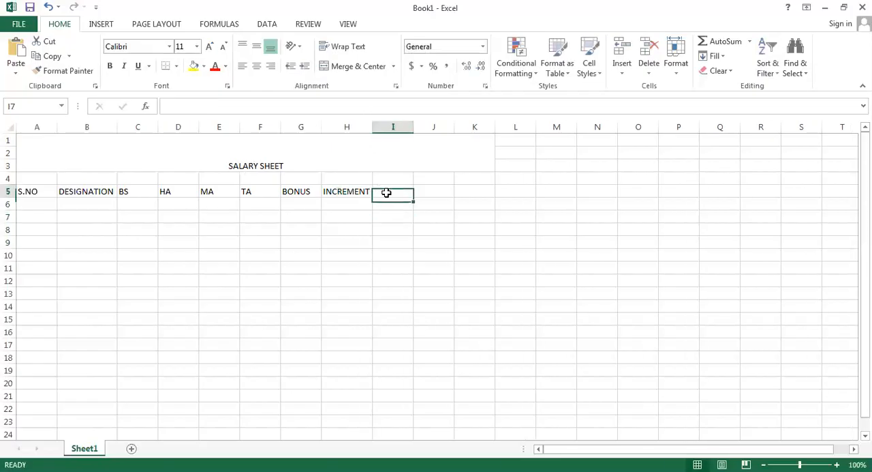
text(GS)
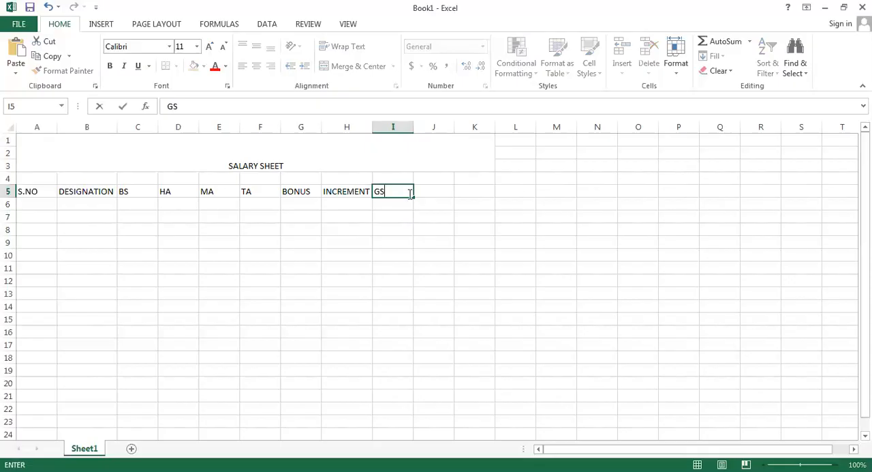
click(432, 192)
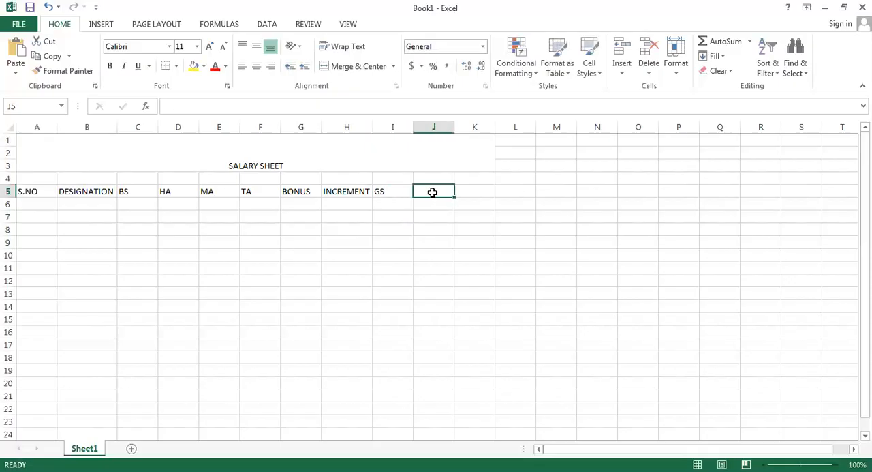
text(I)
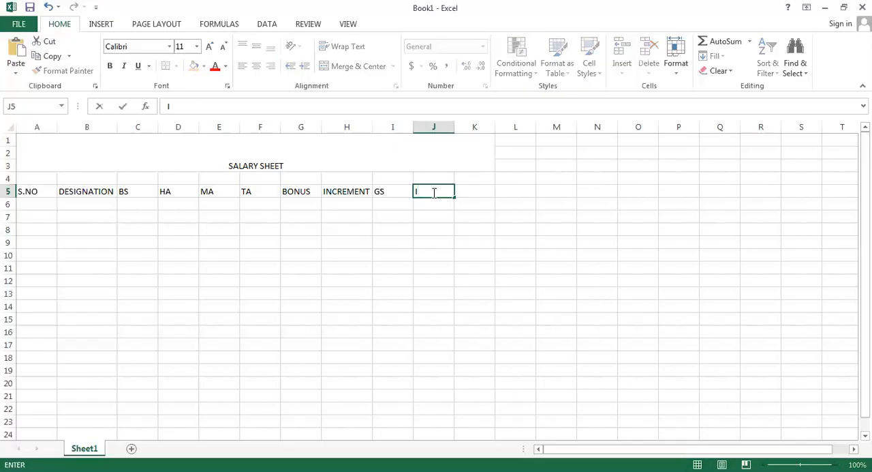
text(NCOME TAX)
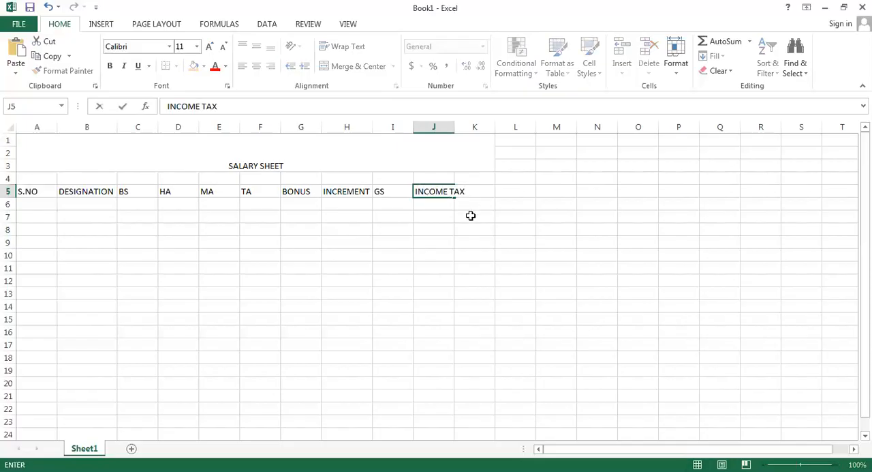
click(471, 215)
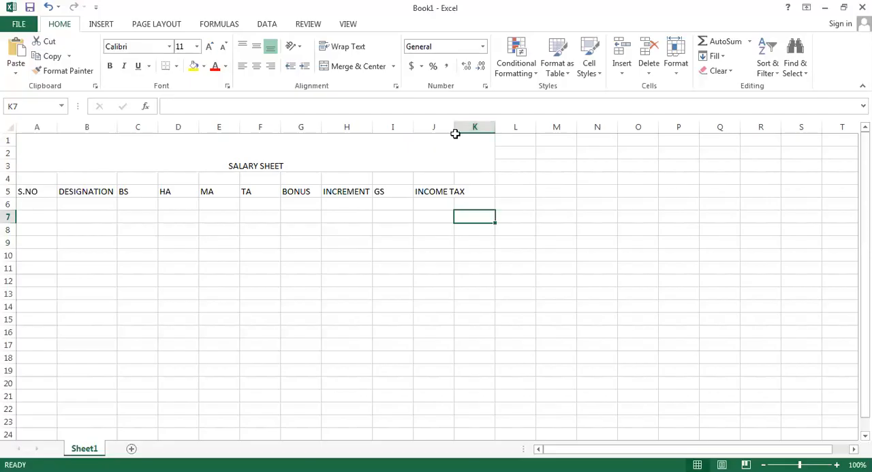
click(455, 136)
drag(453, 130, 466, 129)
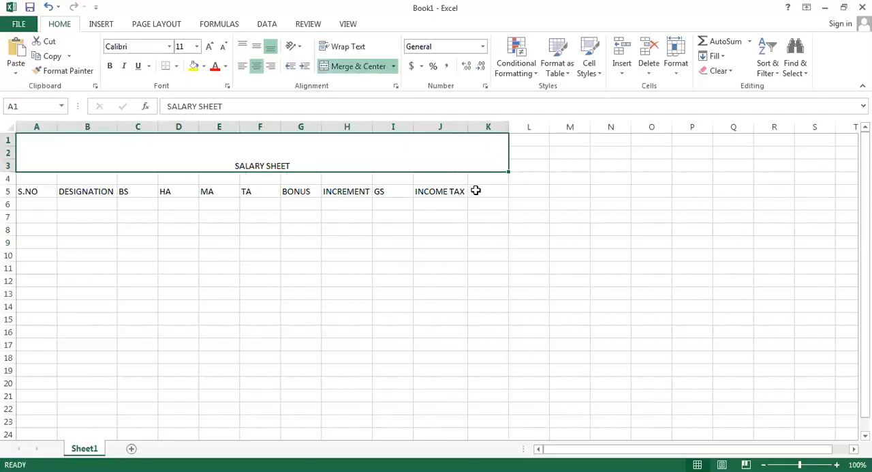
Enter the header NET SALARY in K5 and fit column K to its text
click(479, 190)
text(NE)
text(TS S)
key(BackSpace)
key(BackSpace)
key(BackSpace)
text(SA)
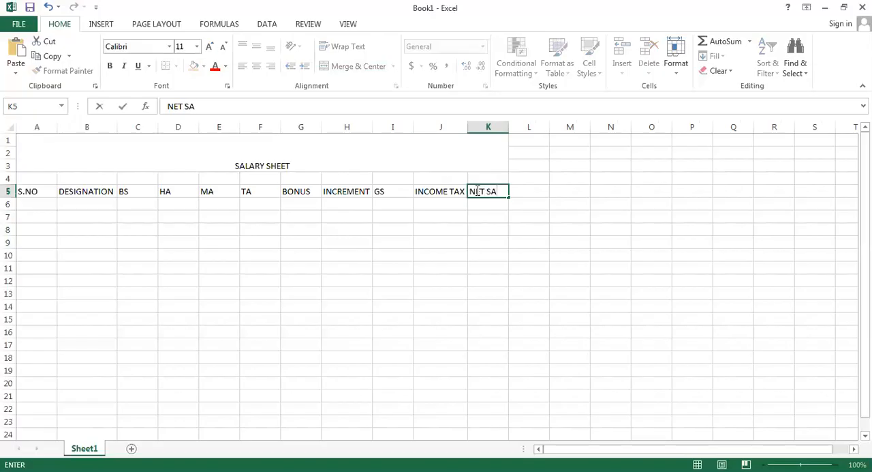
text(LARY)
click(493, 204)
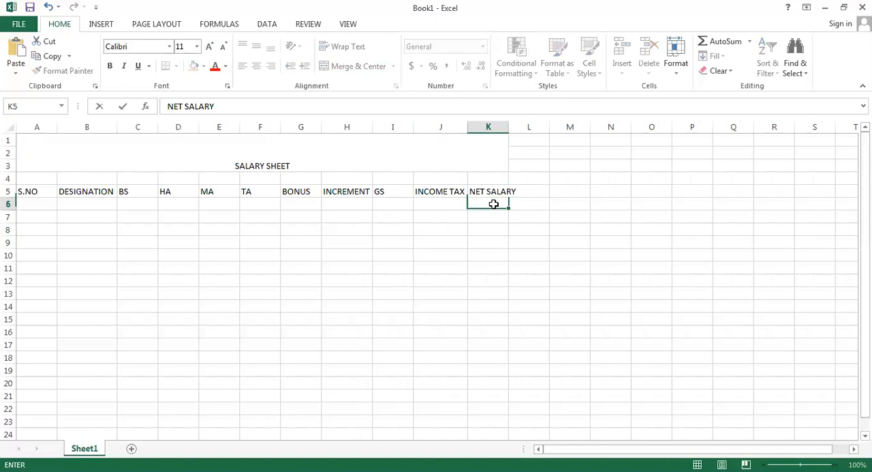
double_click(507, 124)
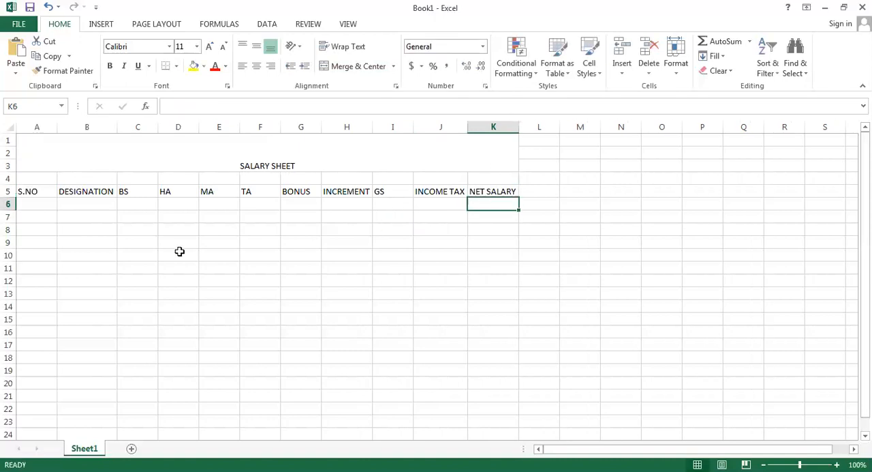
Enter the designations GM, MANAGER and AM in cells B6 to B8
click(51, 204)
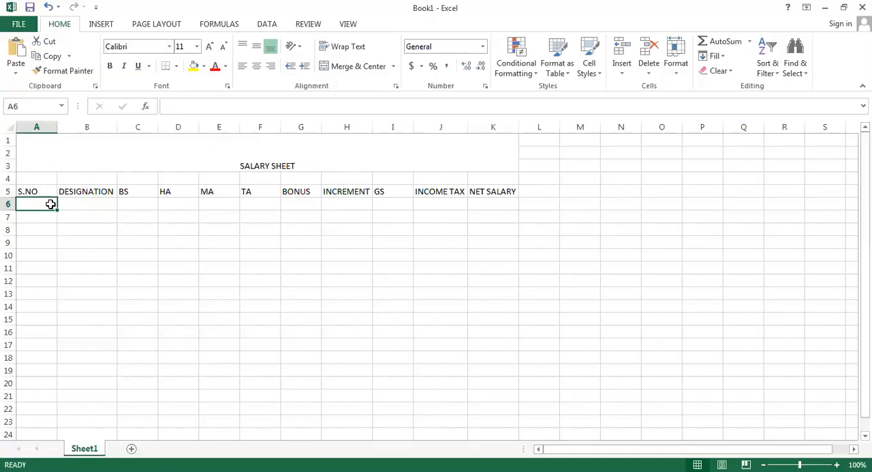
click(79, 204)
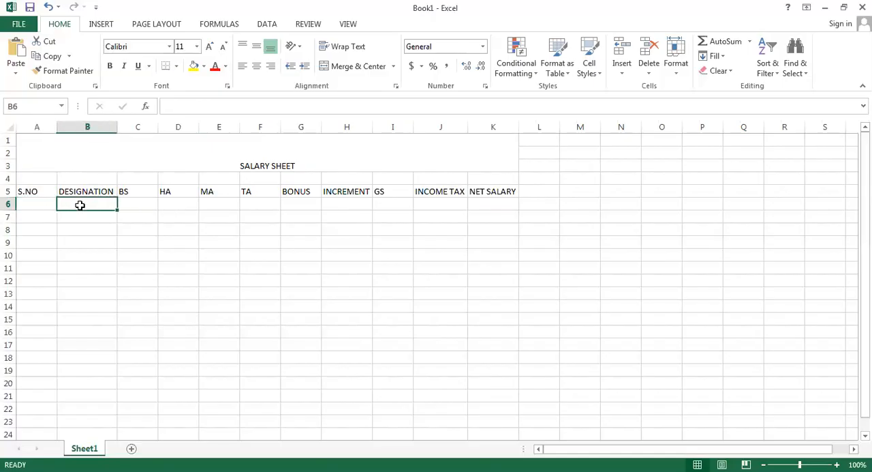
text(GM)
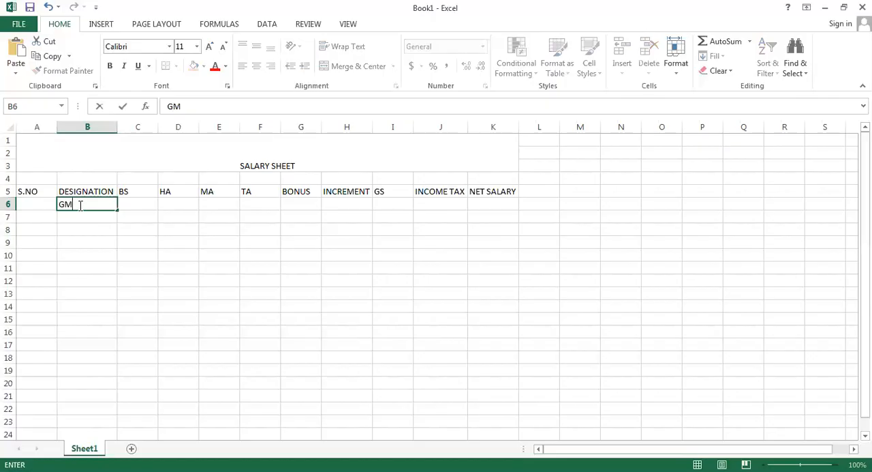
key(Return)
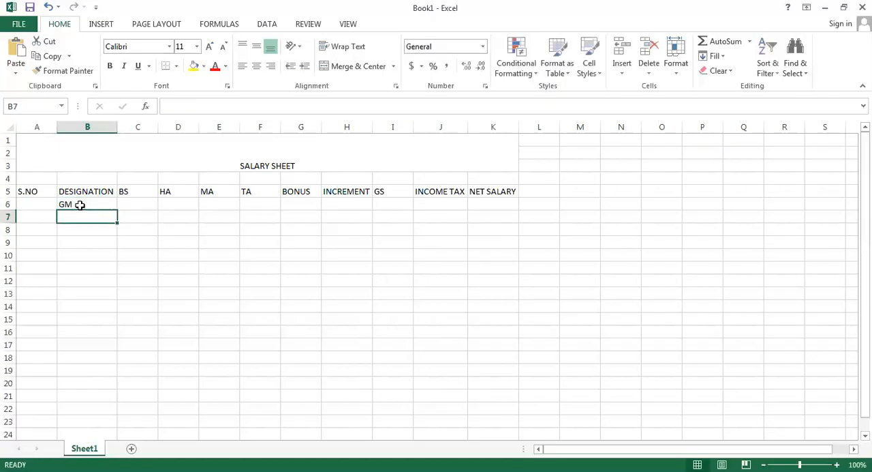
text(MANAGER)
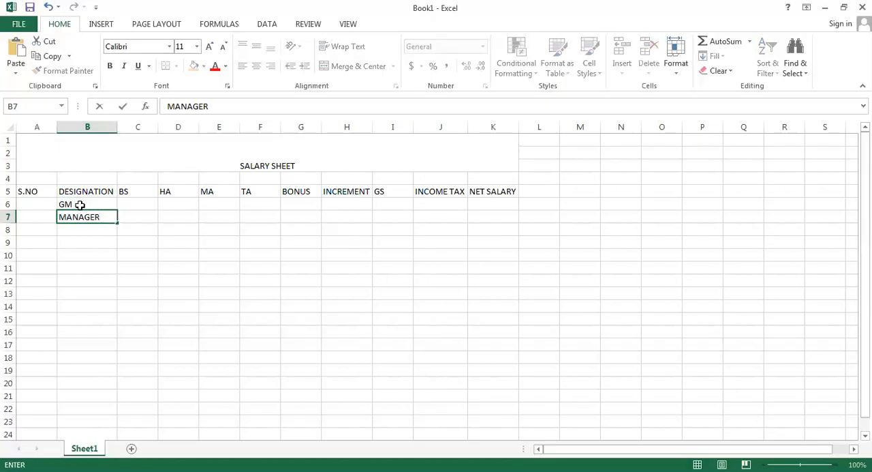
key(Return)
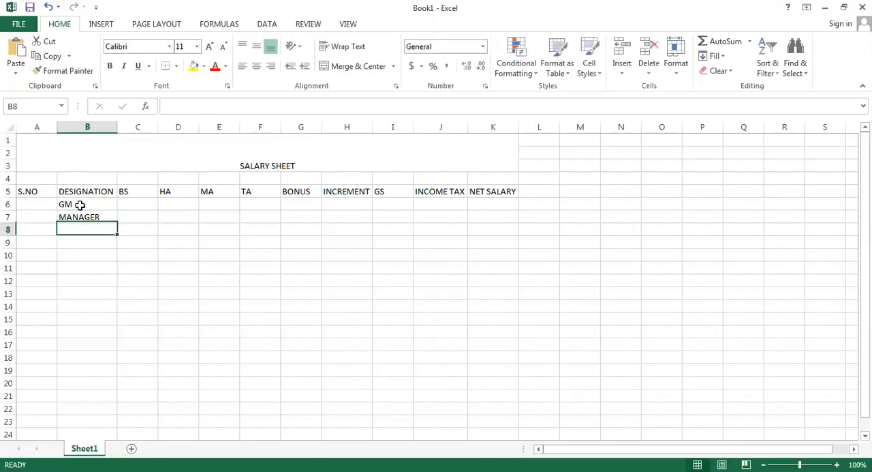
text(AM)
key(Return)
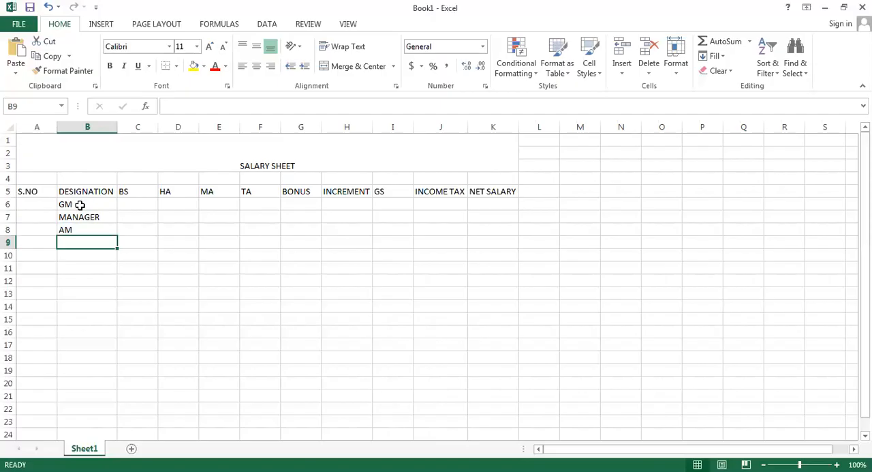
Enter the designations EXECUTIVE in B9 and CLERK in B10
text(EXECUTIVE)
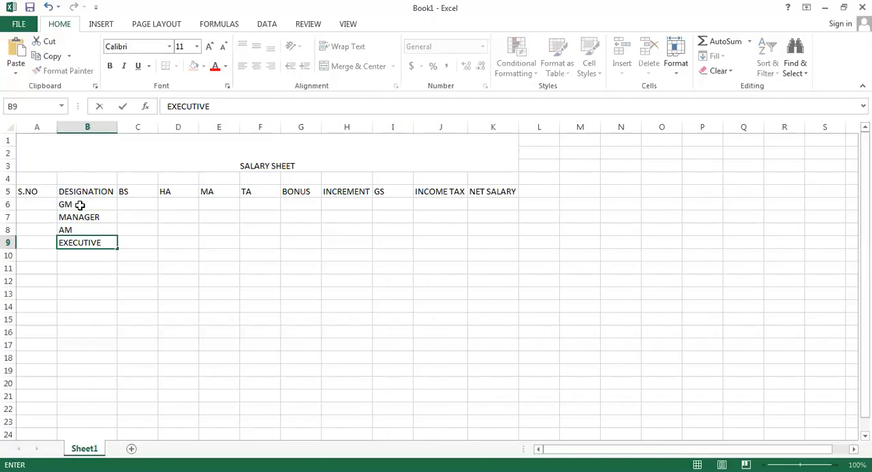
key(Return)
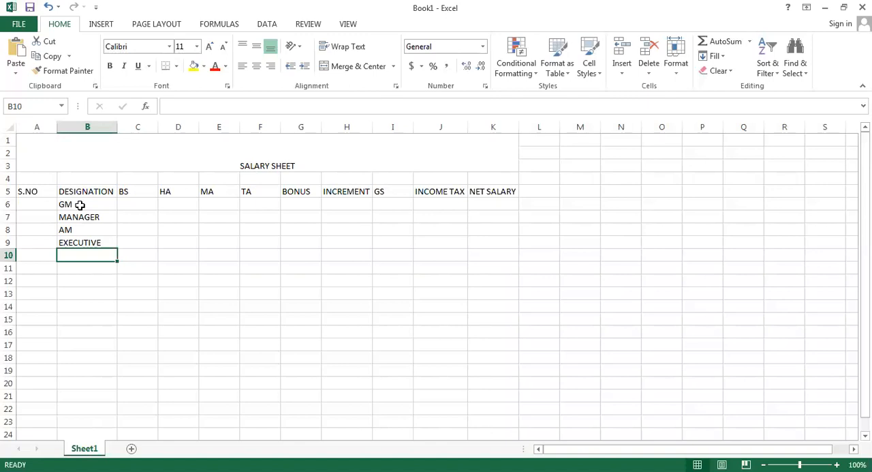
text(CLERK)
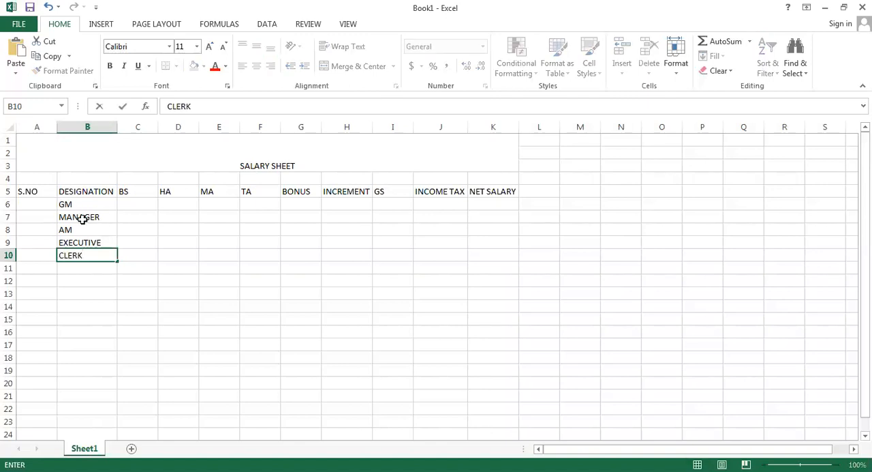
Number the designation rows 1 to 5 in cells A6 to A10 of the S.NO column
click(46, 202)
text(1)
key(Return)
text(2)
key(Tab)
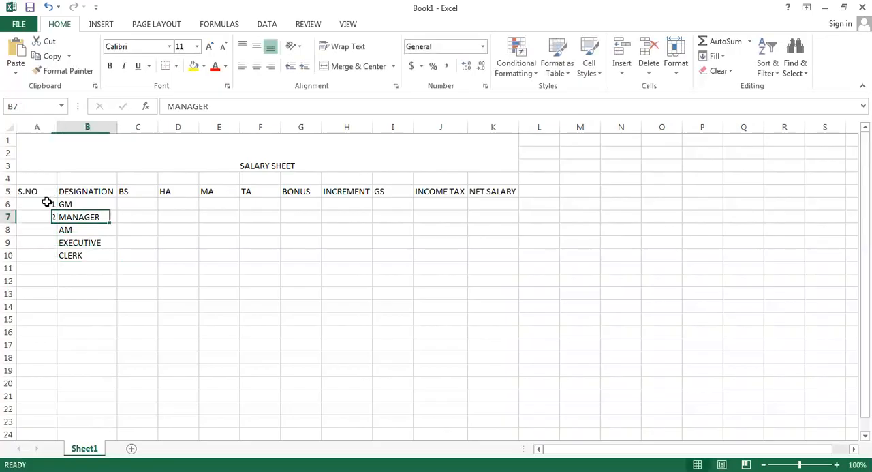
key(Return)
text(3)
key(Return)
text(4)
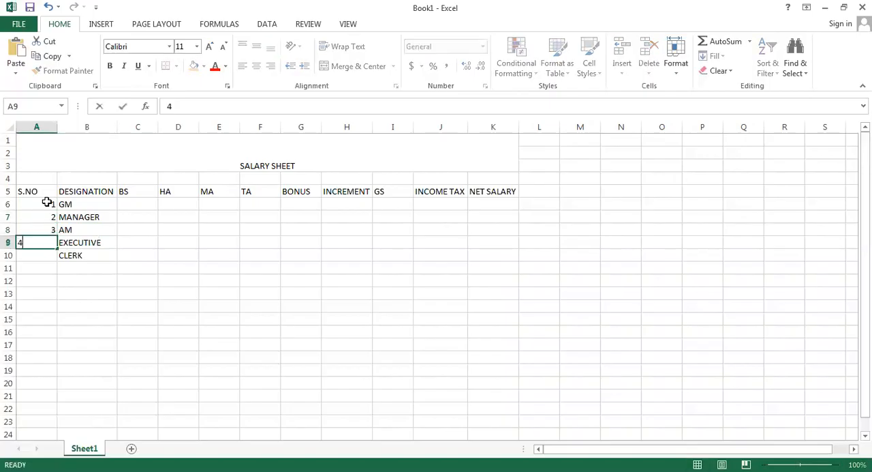
key(Return)
text(5)
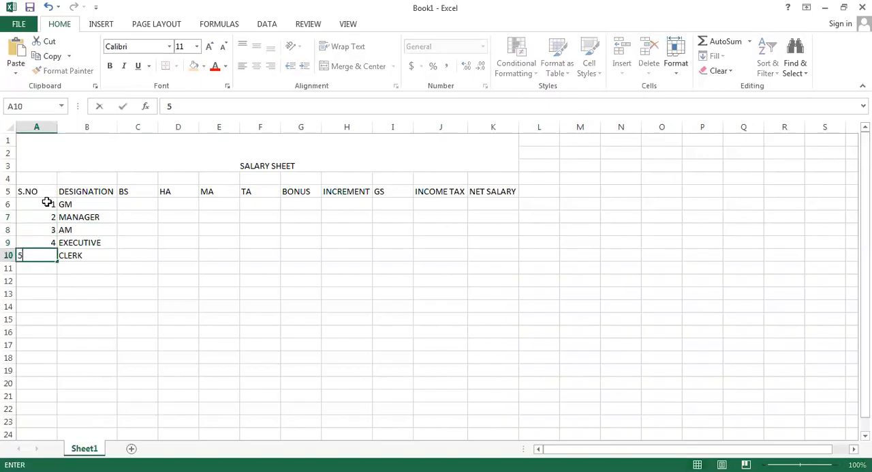
Enter the BS amounts 300000 for GM in C6 and 150000 for MANAGER in C7
click(138, 208)
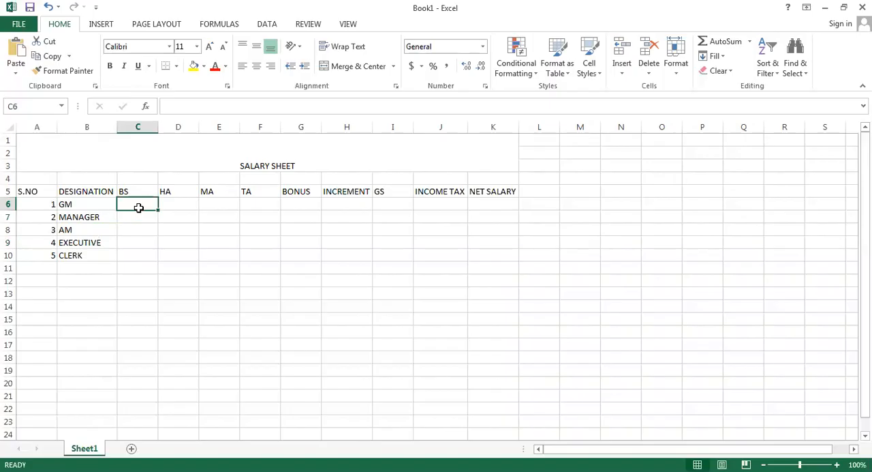
text(30)
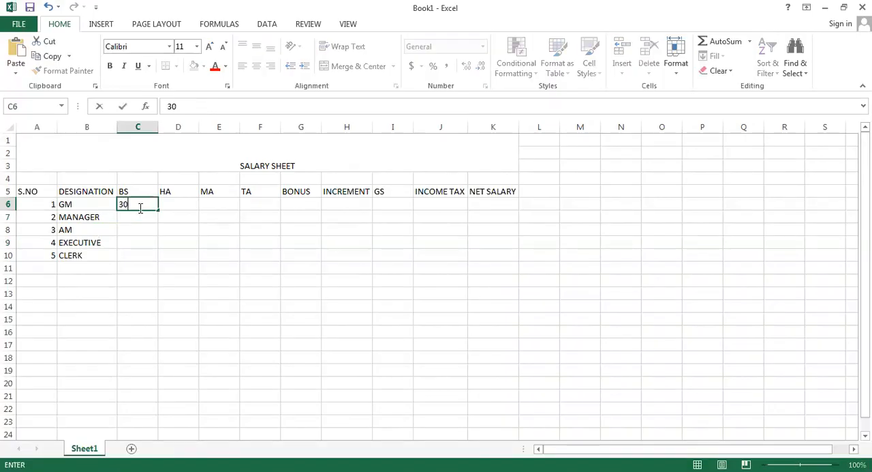
text(0000)
key(Return)
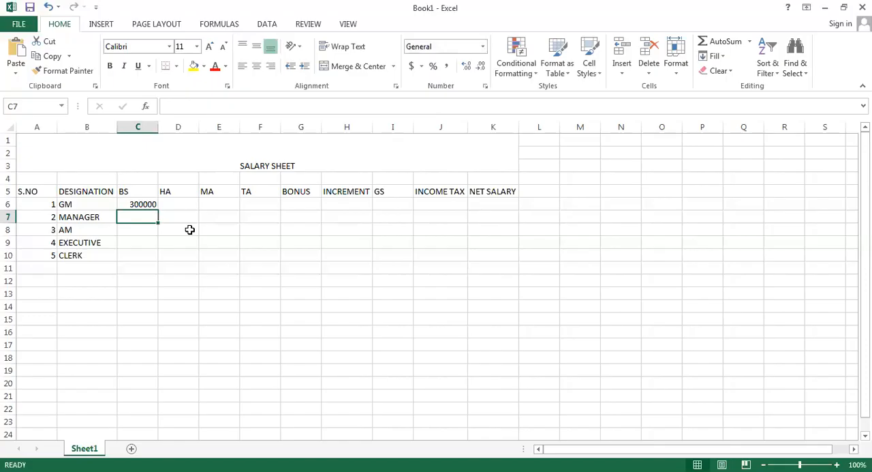
text(15)
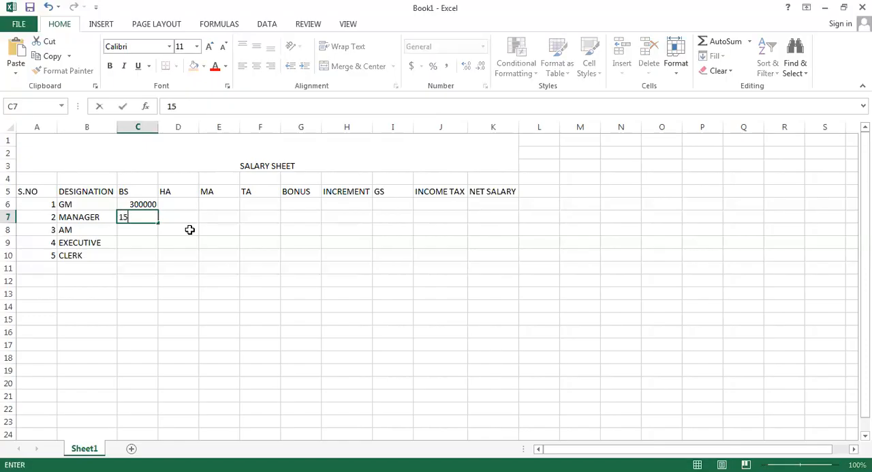
text(0000)
key(Return)
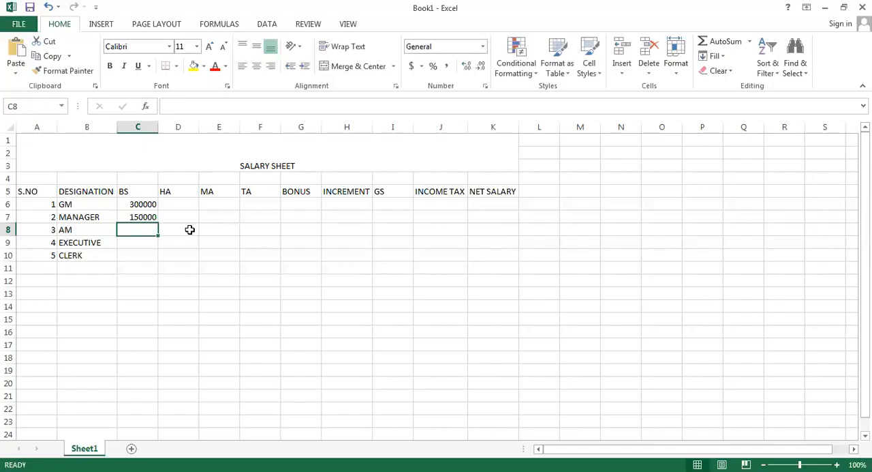
Enter the BS amounts 100000 for AM, 50000 for EXECUTIVE and 25000 for CLERK in cells C8 to C10
text(1)
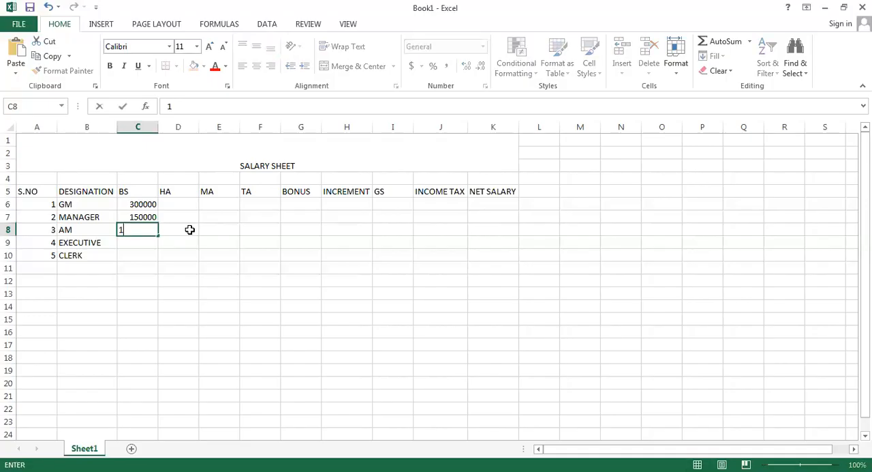
text(00000)
key(Return)
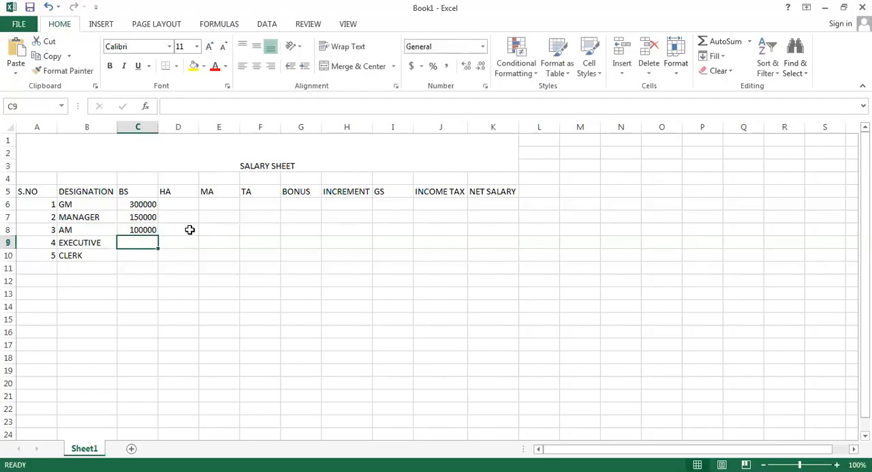
text(50000)
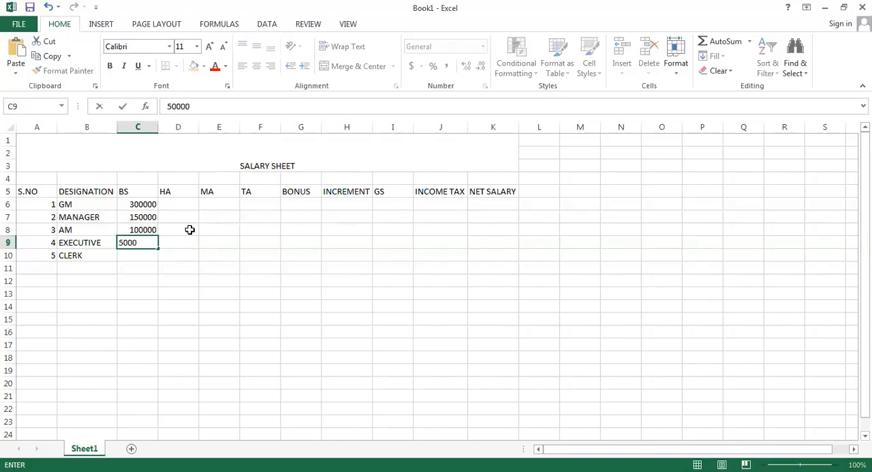
key(Return)
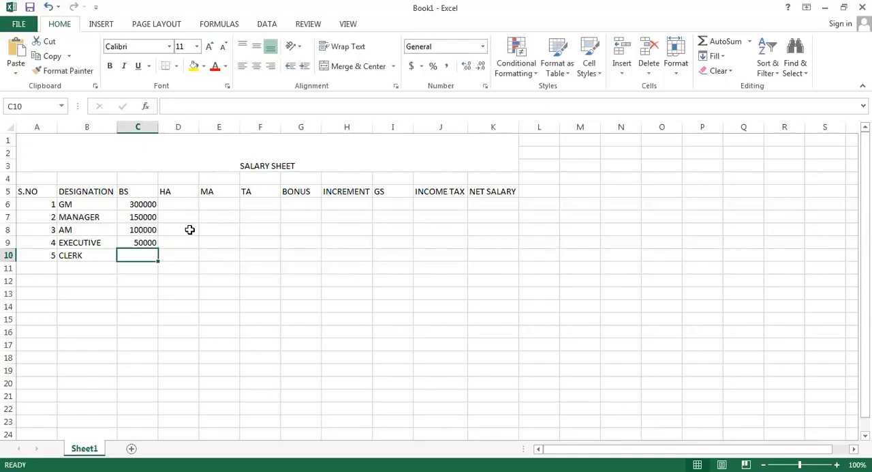
text(25000)
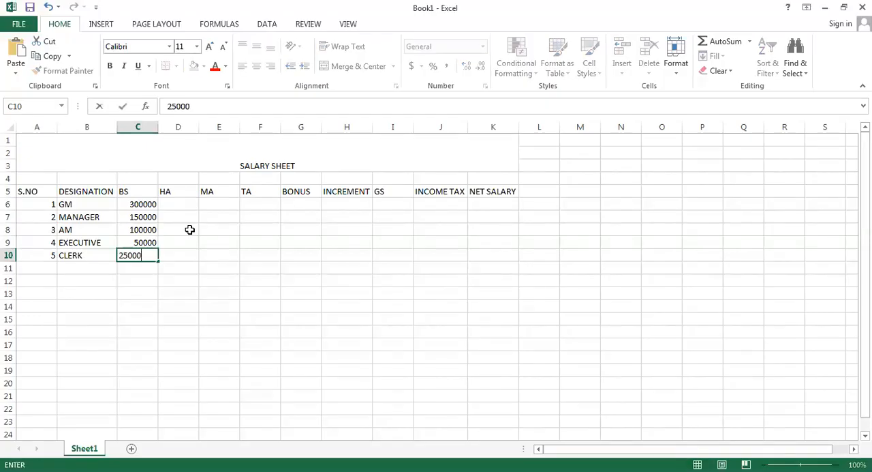
key(Right)
Begin the HA formula in D6 with =IF(B6="GM",C6*10%, leaving it open for the value-if-false argument
key(Up)
key(Up)
key(Up)
key(Up)
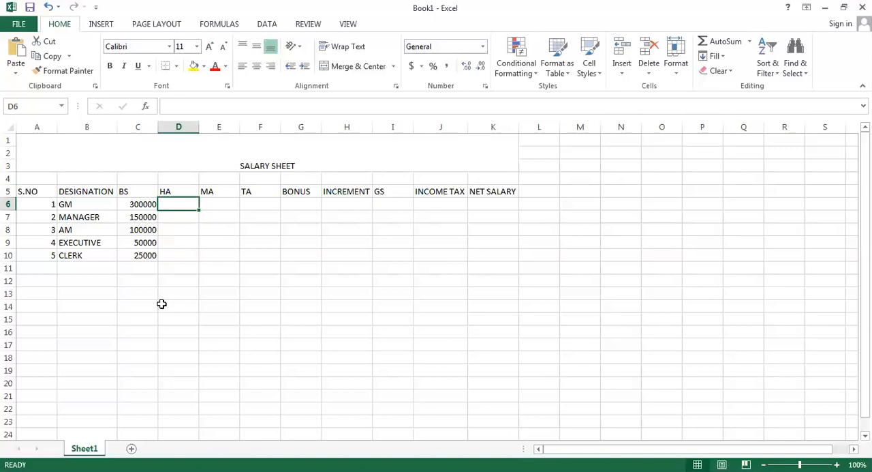
text(=)
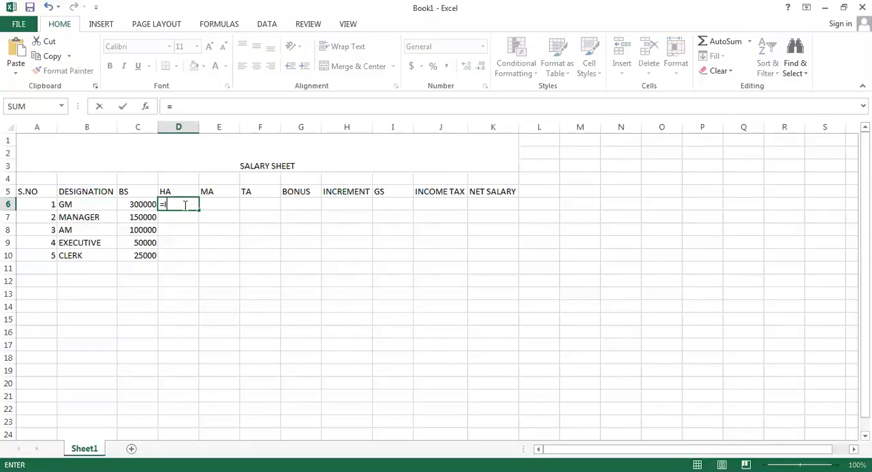
text(IF)
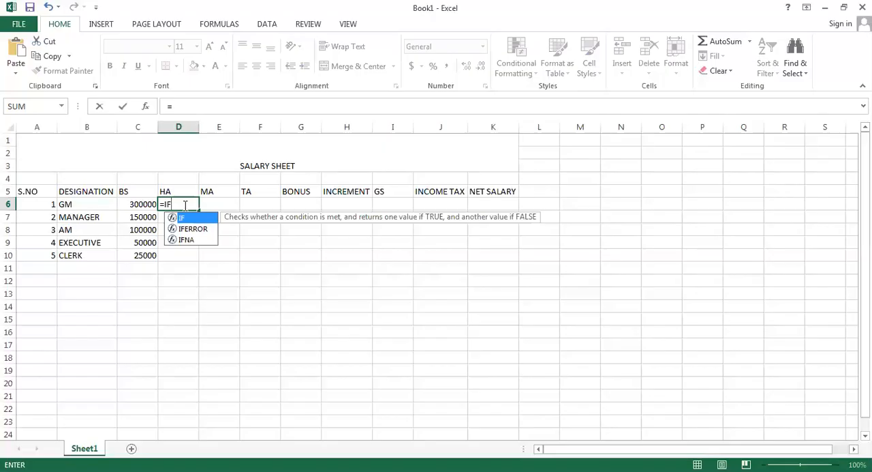
text(()
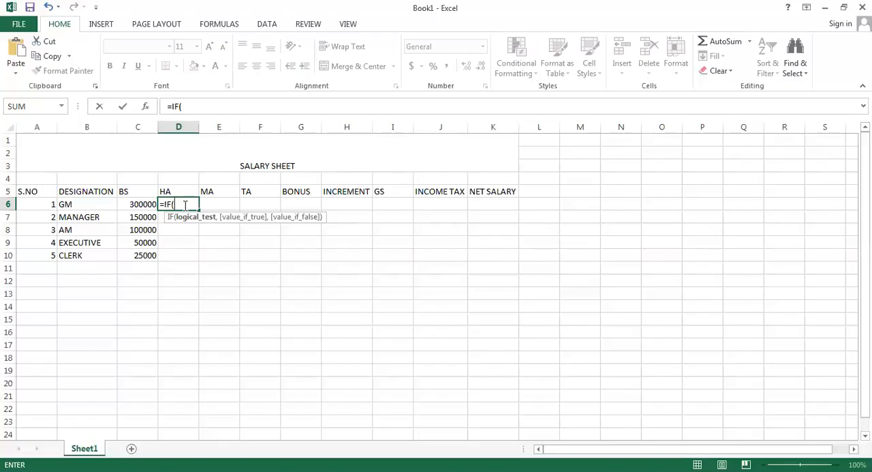
click(94, 206)
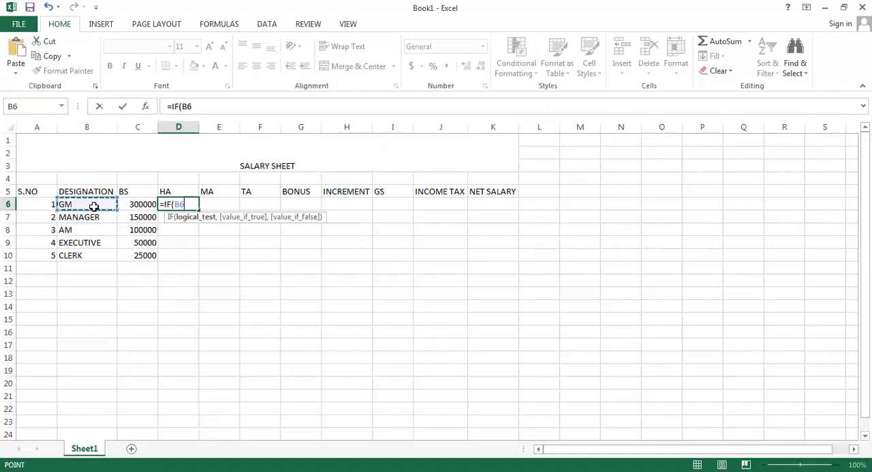
text(=)
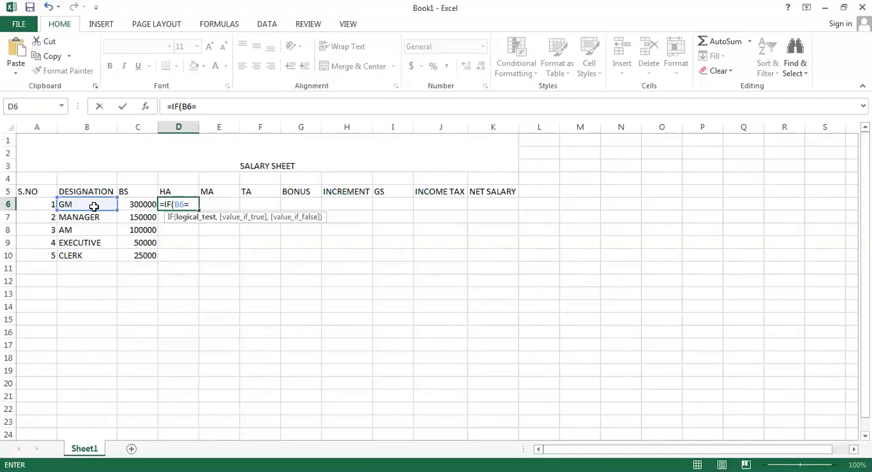
text("GM")
text(,)
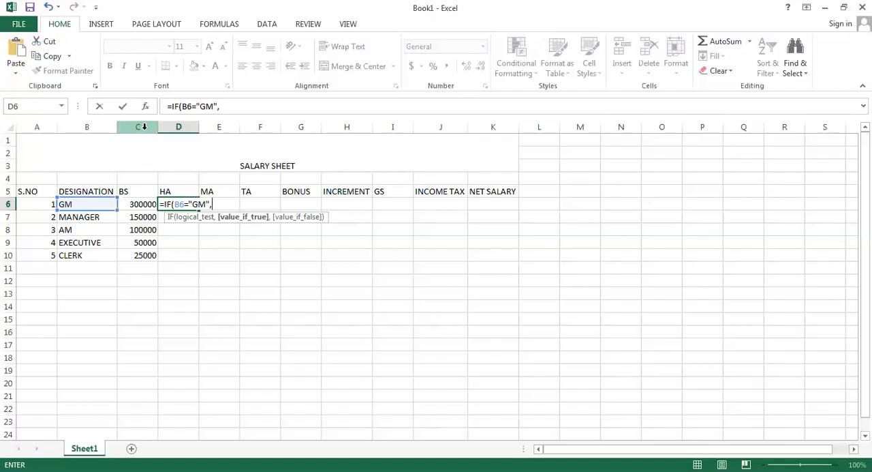
click(138, 205)
text(*10)
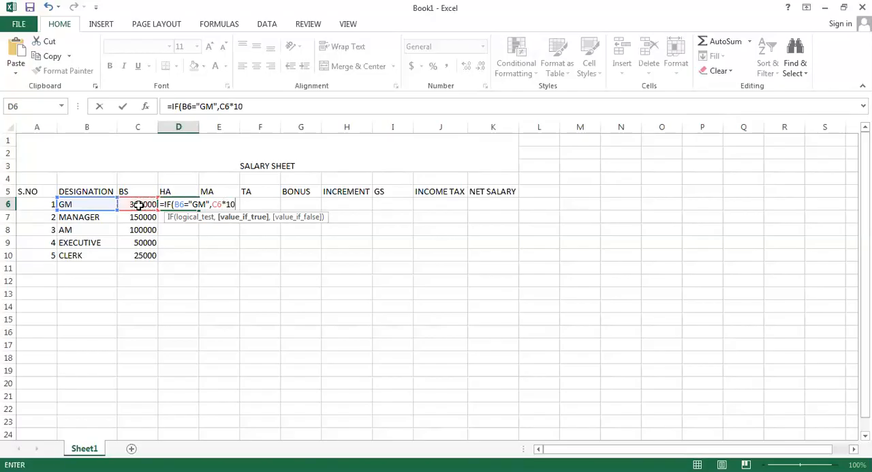
text(%,)
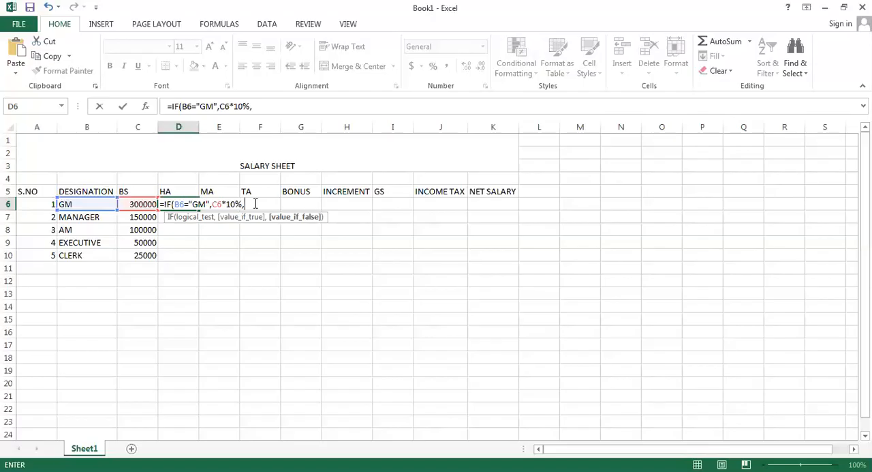
Copy the IF clause of the D6 formula, append it at the end and change its tested designation to MANAGER
drag(255, 203, 166, 205)
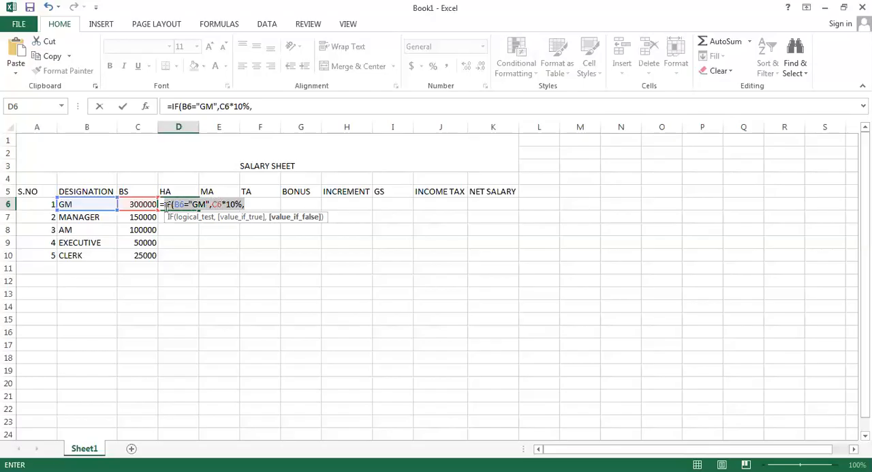
key(ctrl+c)
key(F2)
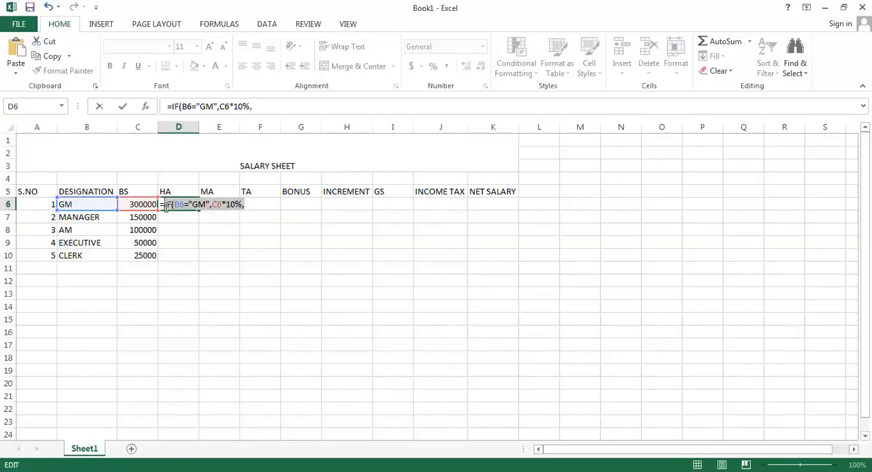
click(256, 204)
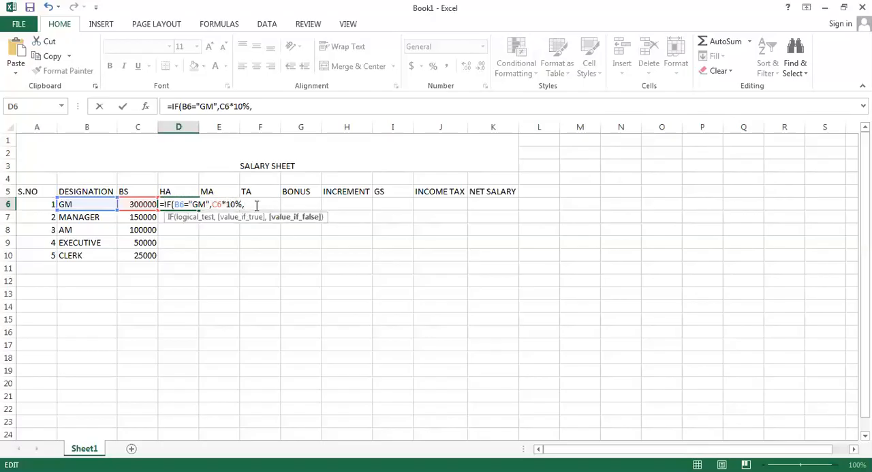
key(ctrl+v)
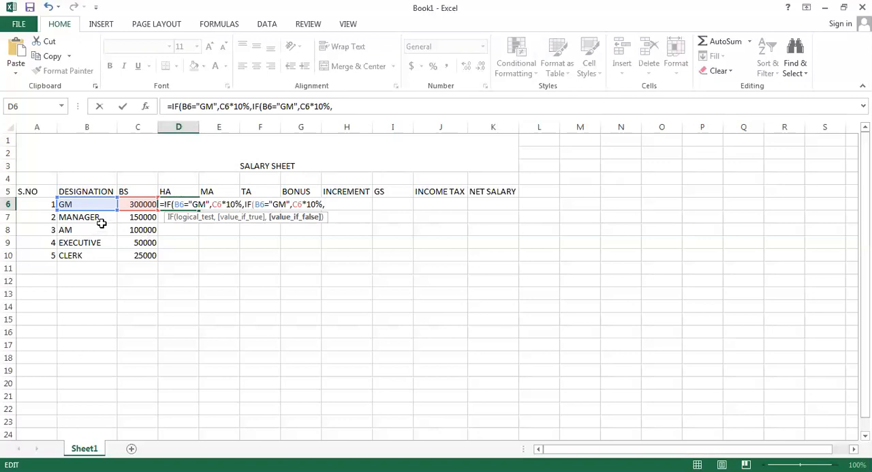
click(287, 203)
key(BackSpace)
key(BackSpace)
text(MANAGER)
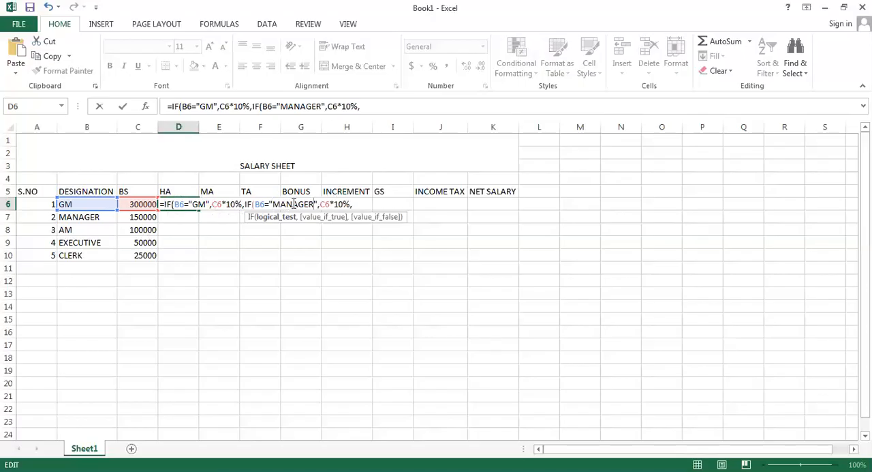
Append a third copy of the IF clause to the D6 formula and change its tested designation to AM
click(362, 204)
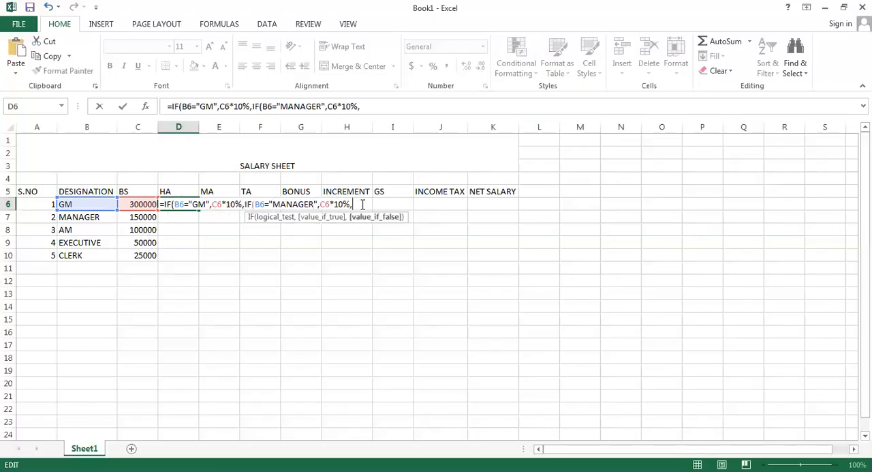
key(ctrl+v)
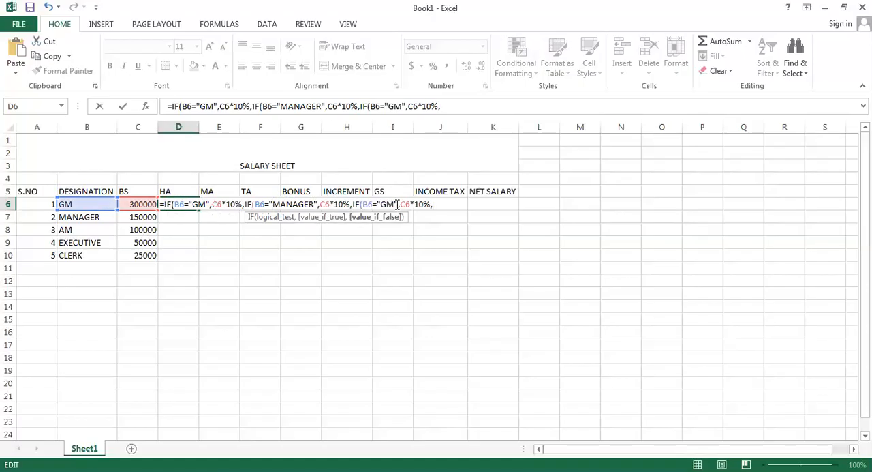
click(394, 204)
key(BackSpace)
key(BackSpace)
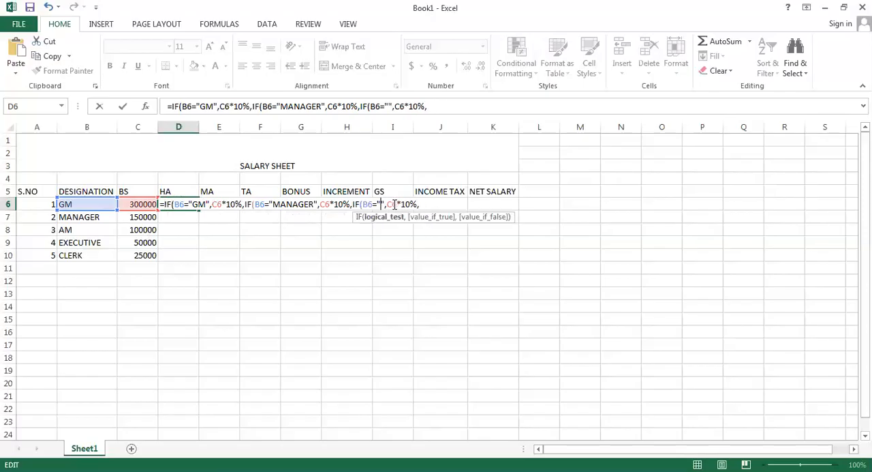
text(AM)
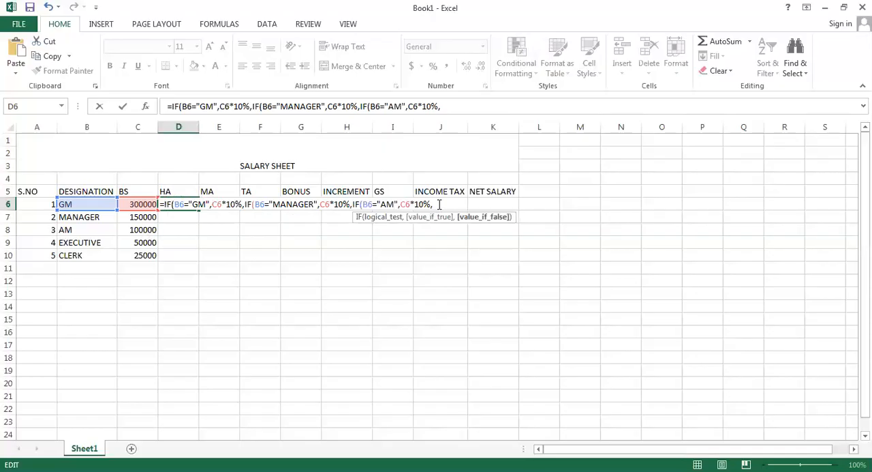
Append a fourth copy of the IF clause to the D6 formula and change its tested designation to EXECUTIVE
key(ctrl+v)
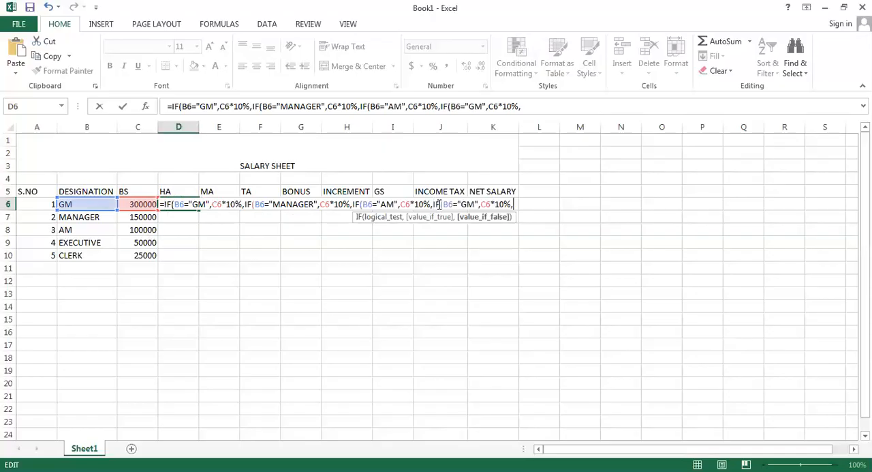
click(476, 205)
key(BackSpace)
key(BackSpace)
text(EXECUTI)
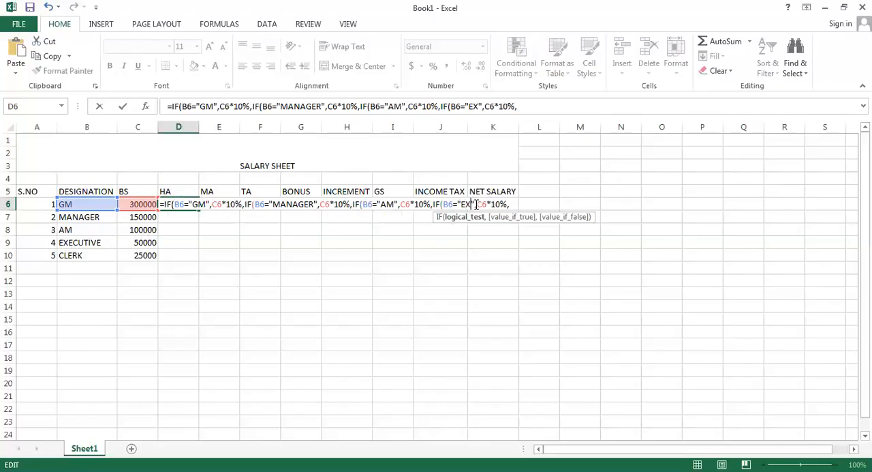
text(VE)
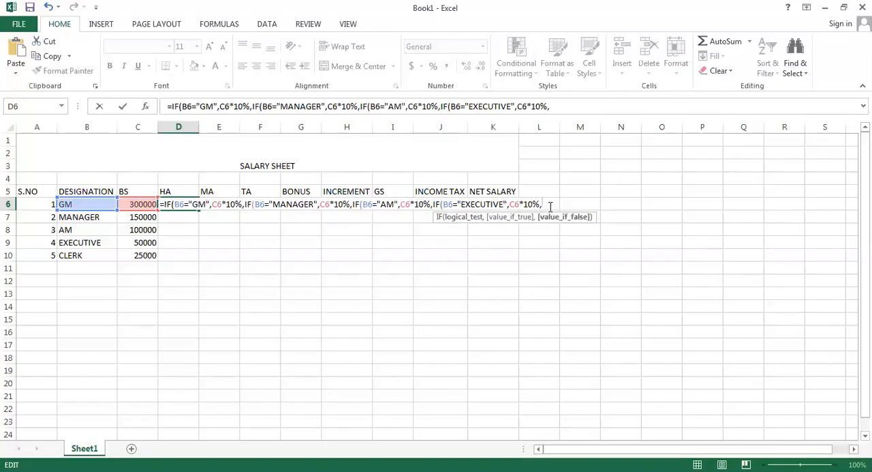
Append a fifth copy of the IF clause to the D6 formula and change its tested designation to CLERK
key(ctrl+v)
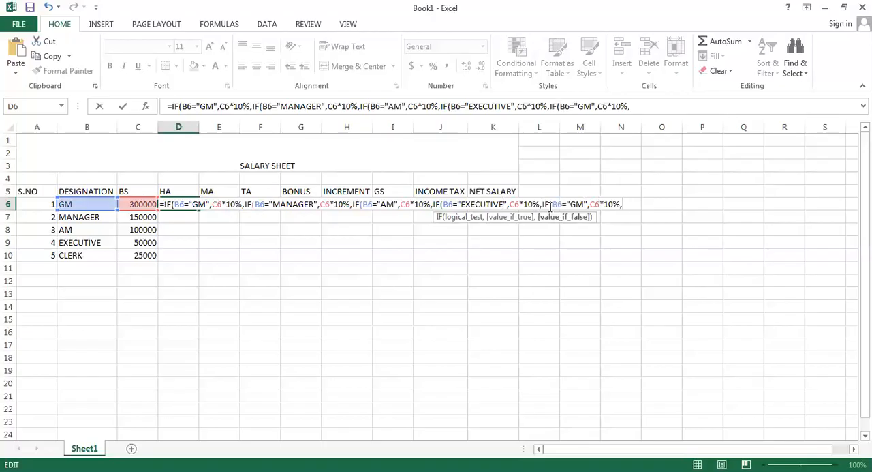
click(585, 204)
key(BackSpace)
key(BackSpace)
text(CLE)
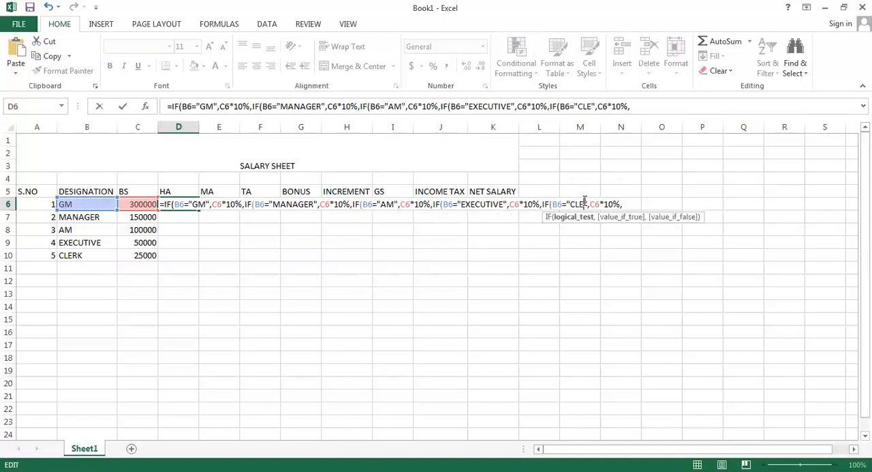
text(RK)
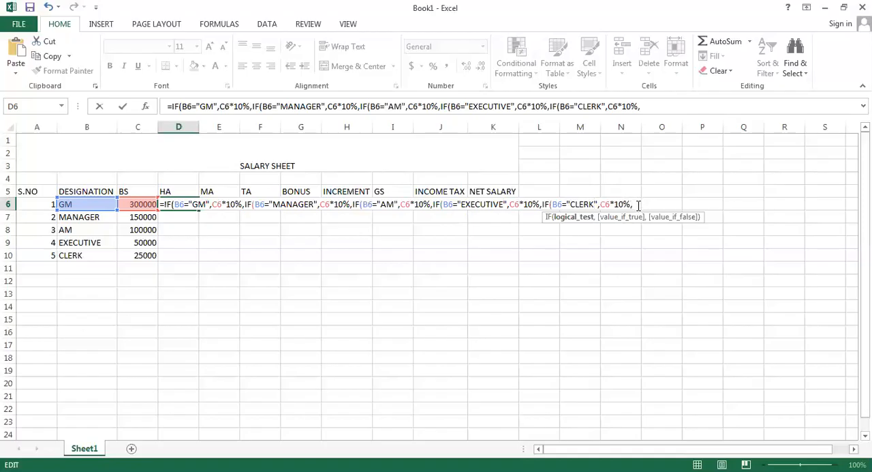
Finish the D6 formula by removing the trailing comma, closing all five IF parentheses and entering it
key(BackSpace)
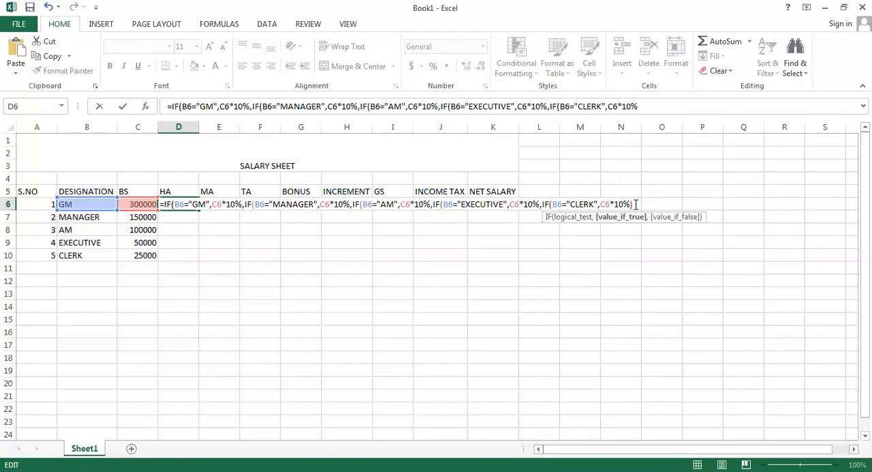
text()))))
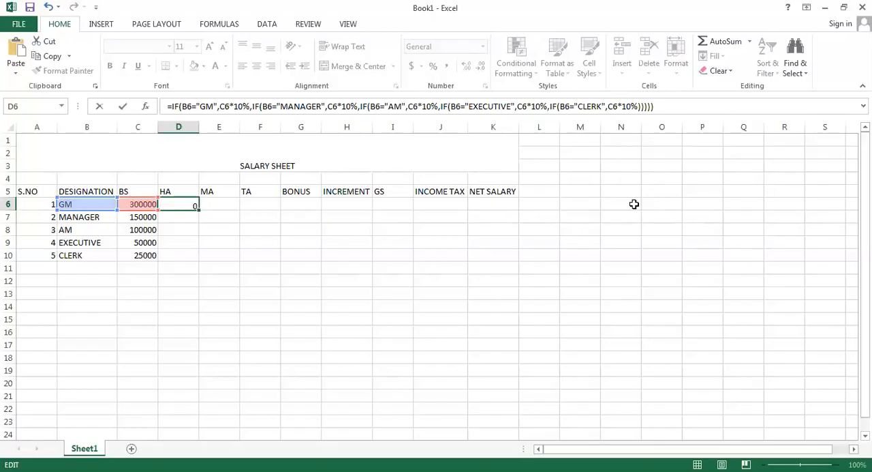
key(Return)
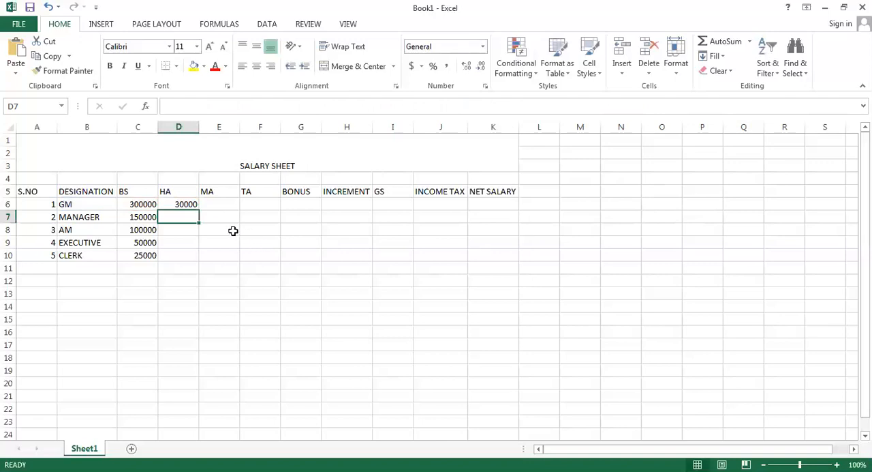
Fill the HA formula from D6 down to D10 for all designations
click(186, 204)
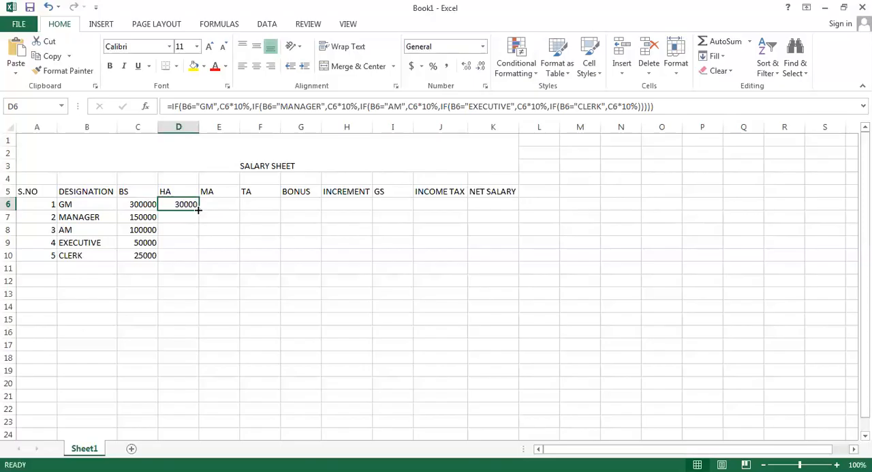
drag(198, 210, 201, 263)
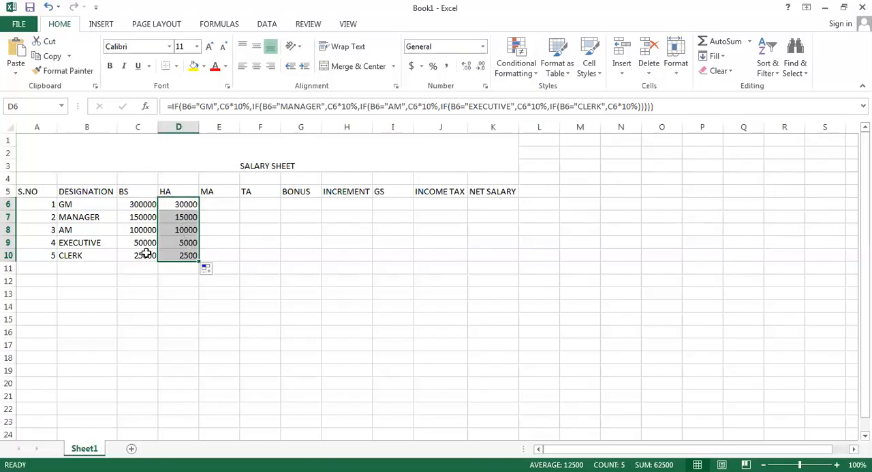
click(180, 218)
click(224, 204)
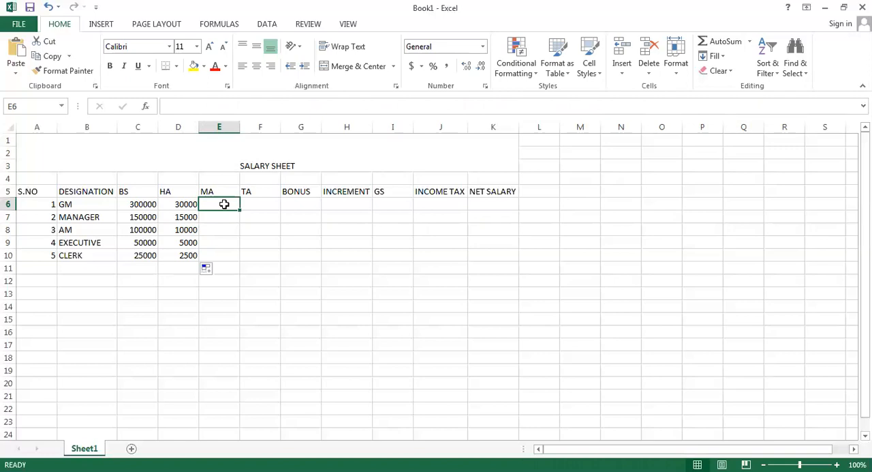
Copy the full formula text of D6 and paste it unchanged into the MA cell E6
click(186, 204)
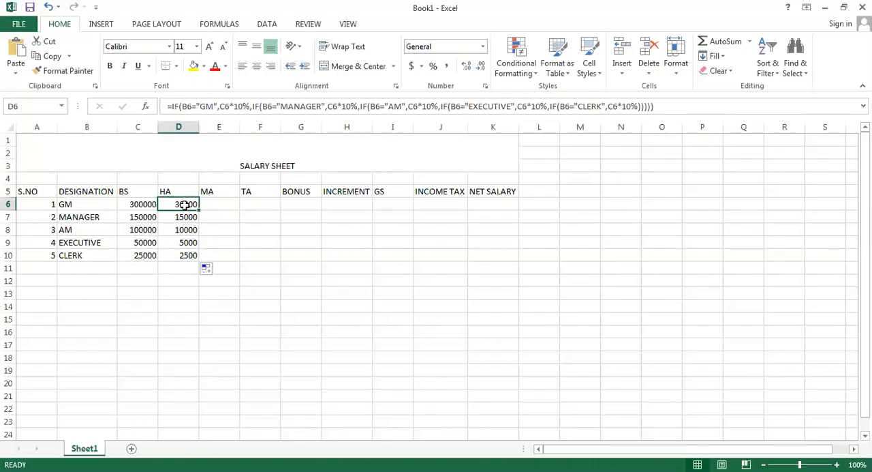
double_click(185, 204)
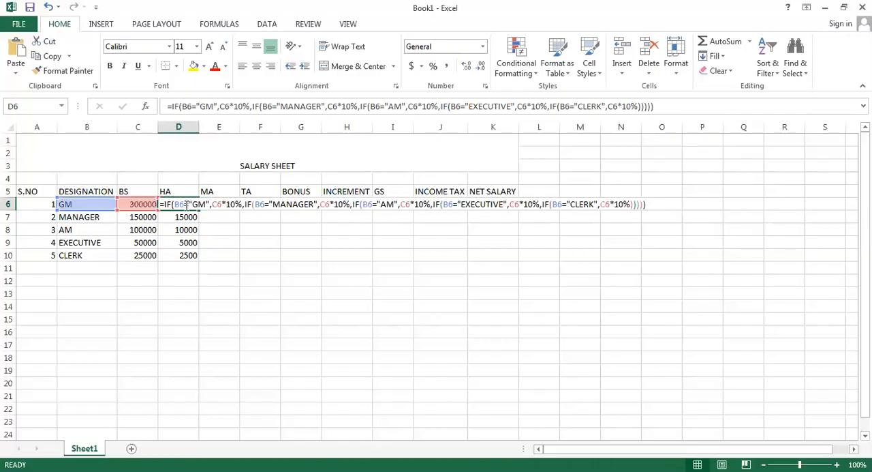
drag(650, 204, 158, 204)
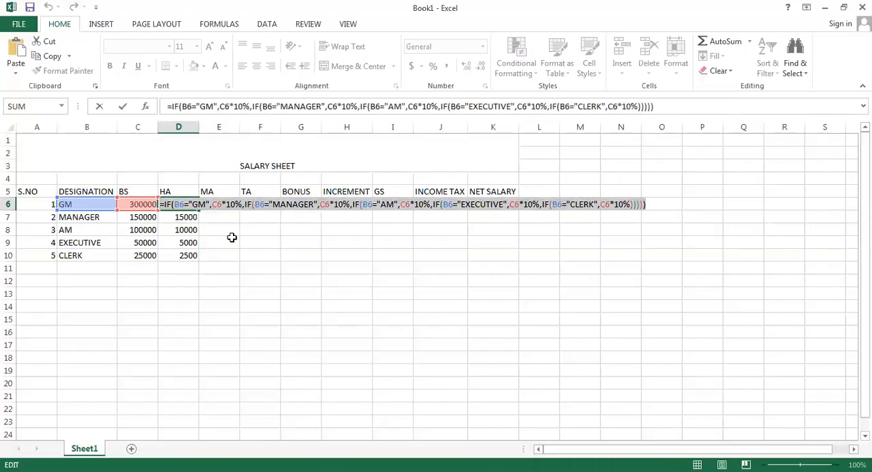
key(Escape)
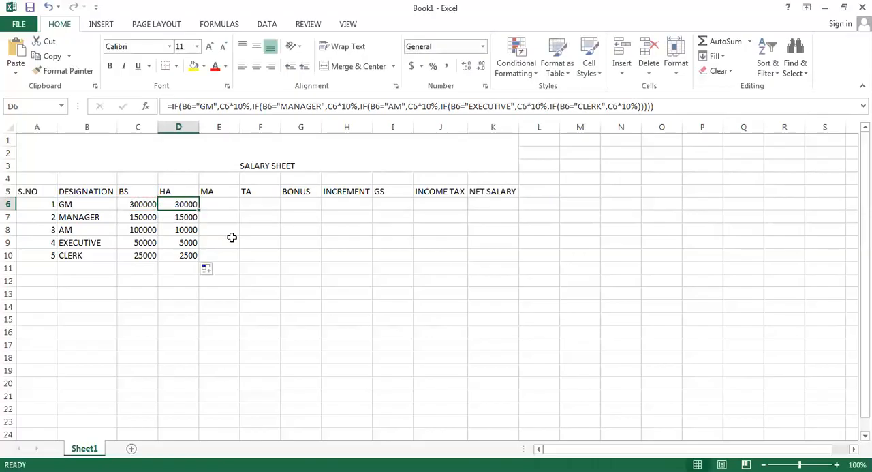
click(228, 203)
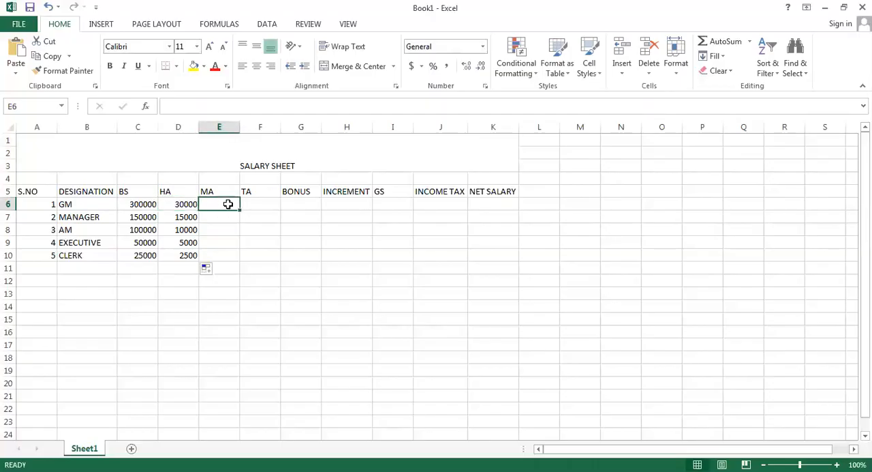
key(ctrl+v)
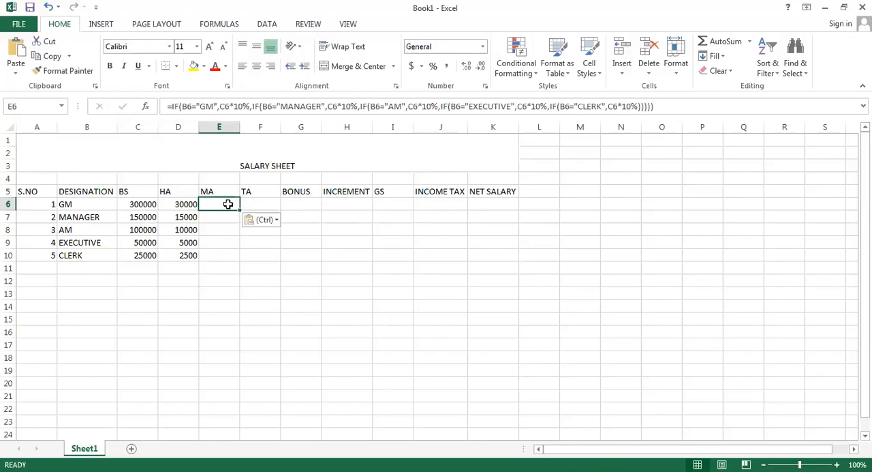
Paste the copied formula into the GM row's TA, BONUS, INCREMENT and INCOME TAX cells, F6, G6, H6 and J6
click(265, 206)
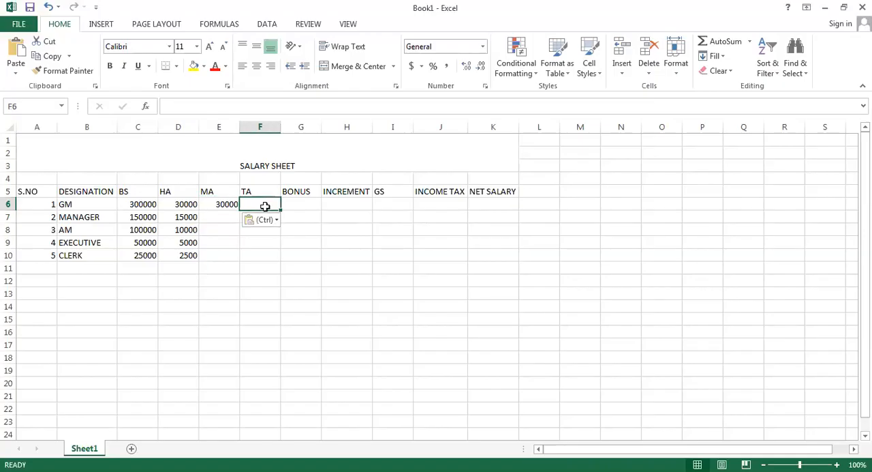
key(ctrl+v)
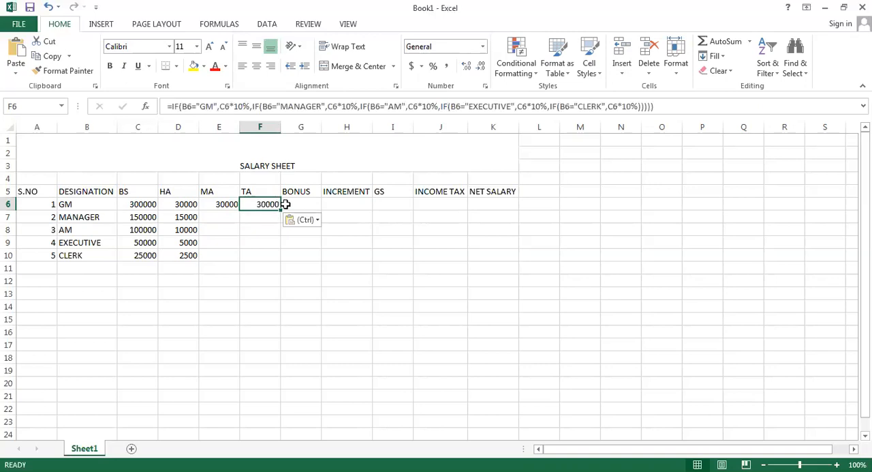
click(287, 205)
key(ctrl+v)
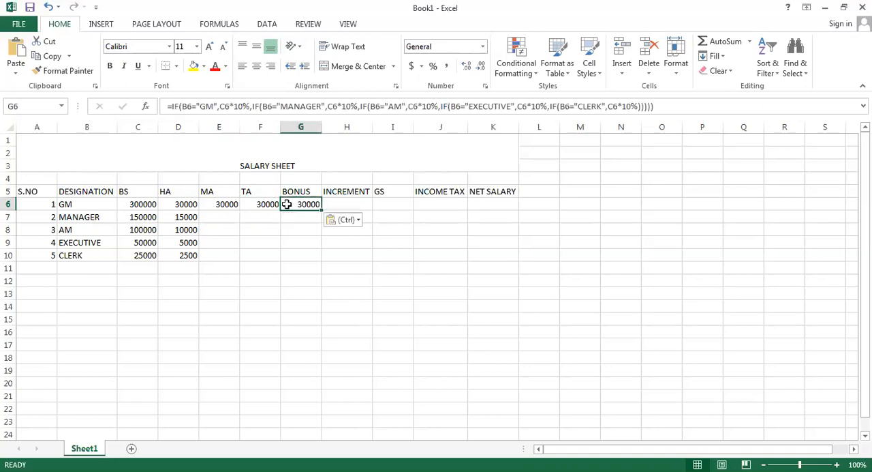
click(342, 203)
key(ctrl+v)
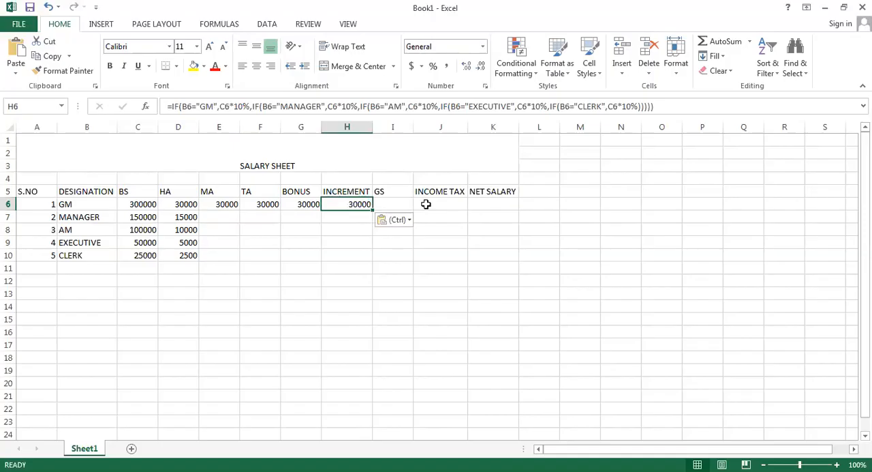
click(426, 204)
key(ctrl+v)
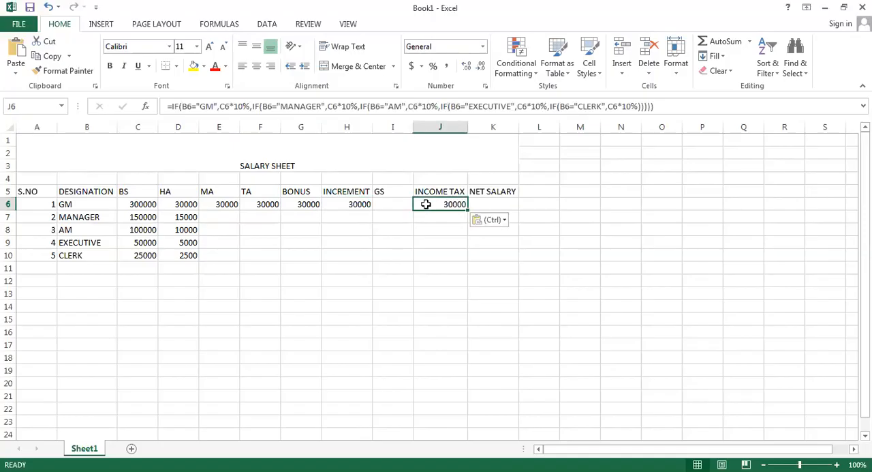
key(Escape)
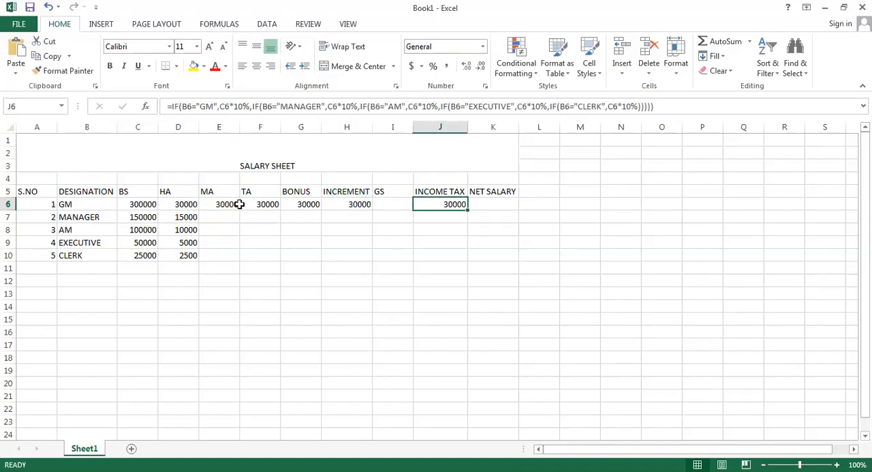
Open the MA formula in E6 for editing and set the GM rate to 6%
click(241, 204)
click(225, 204)
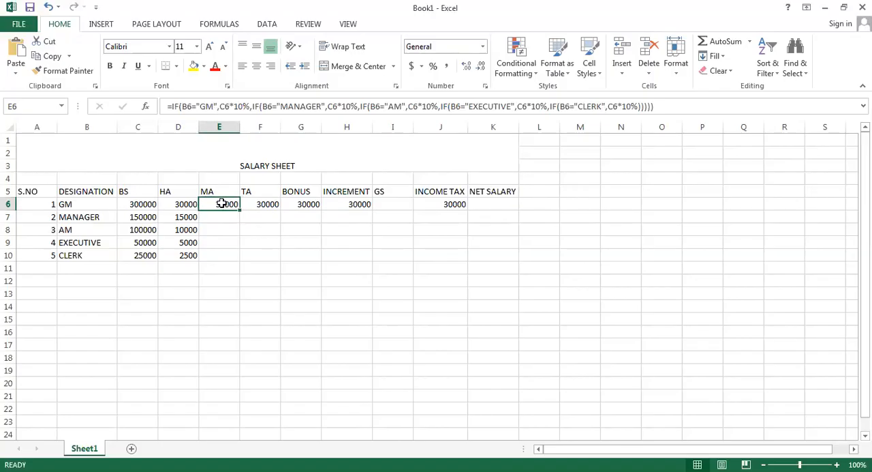
double_click(223, 204)
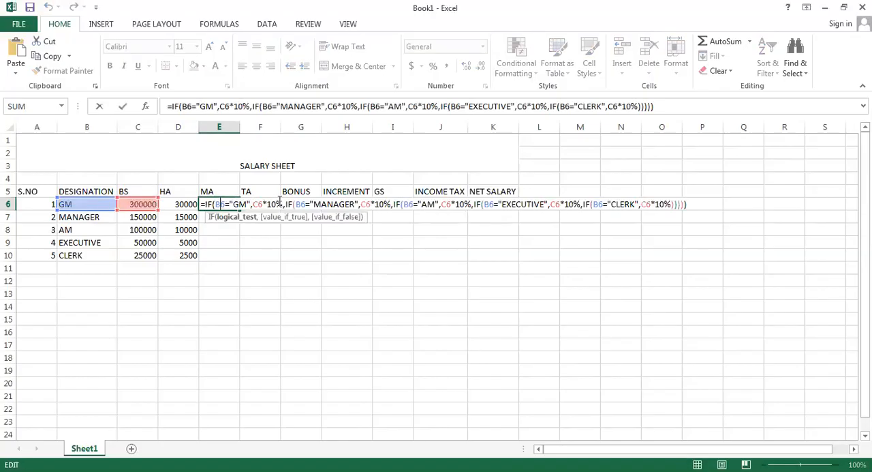
click(275, 203)
key(BackSpace)
key(BackSpace)
text(6)
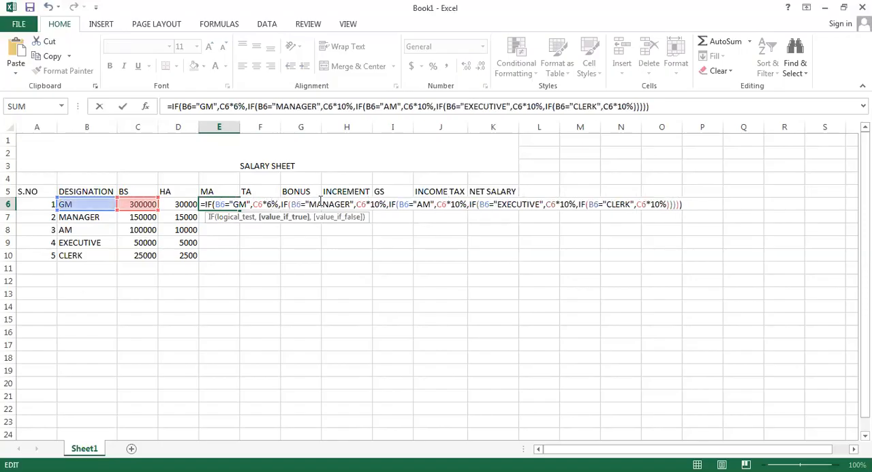
Set the MANAGER rate in the E6 formula to 6%
click(382, 204)
key(BackSpace)
text(6)
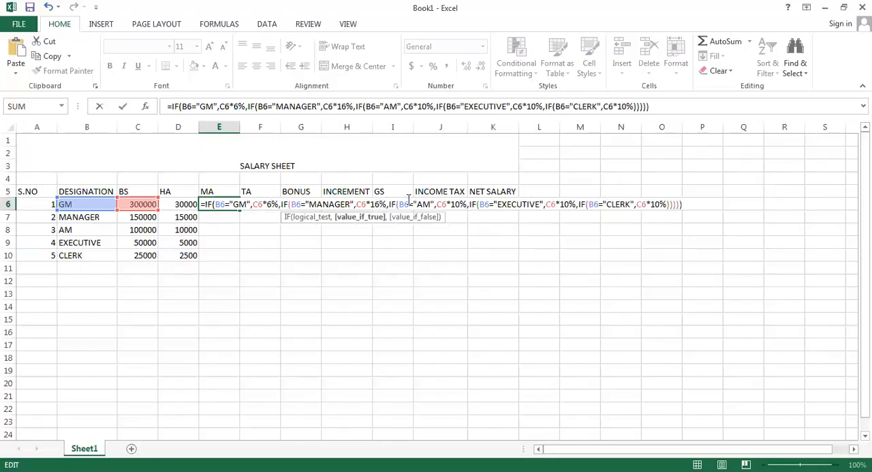
key(BackSpace)
key(BackSpace)
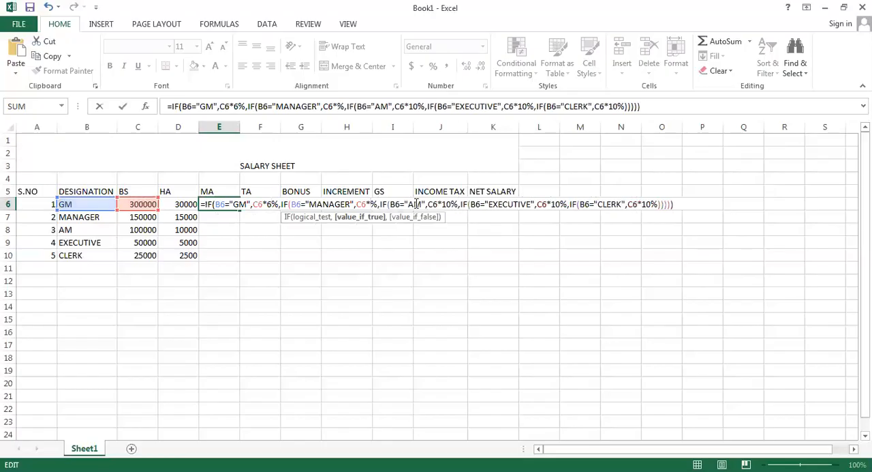
text(6)
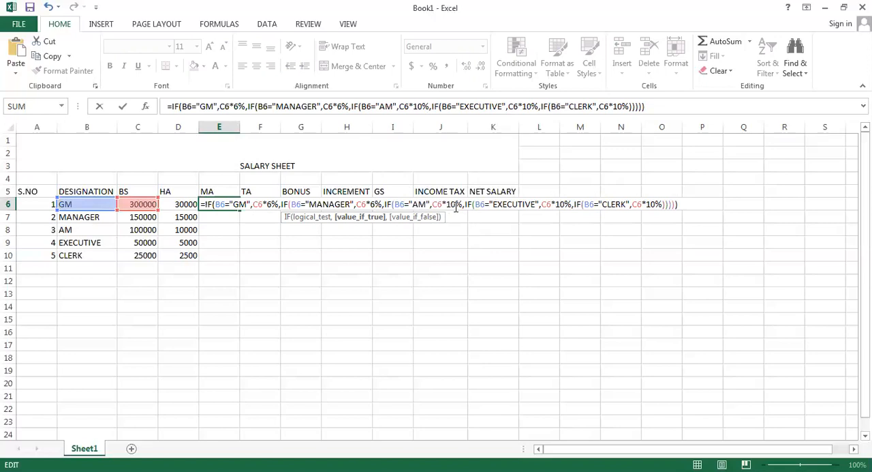
Set the AM and EXECUTIVE rates in the E6 formula to 6%
click(456, 204)
key(BackSpace)
key(BackSpace)
text(6)
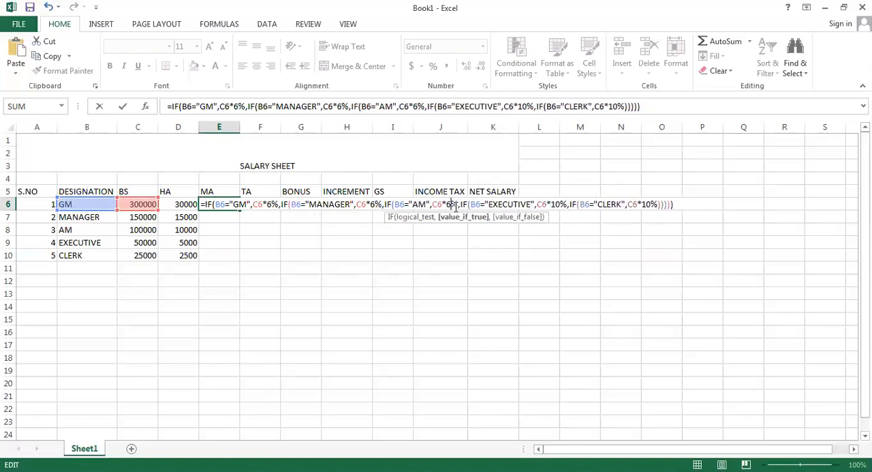
click(562, 205)
key(BackSpace)
key(BackSpace)
text(6)
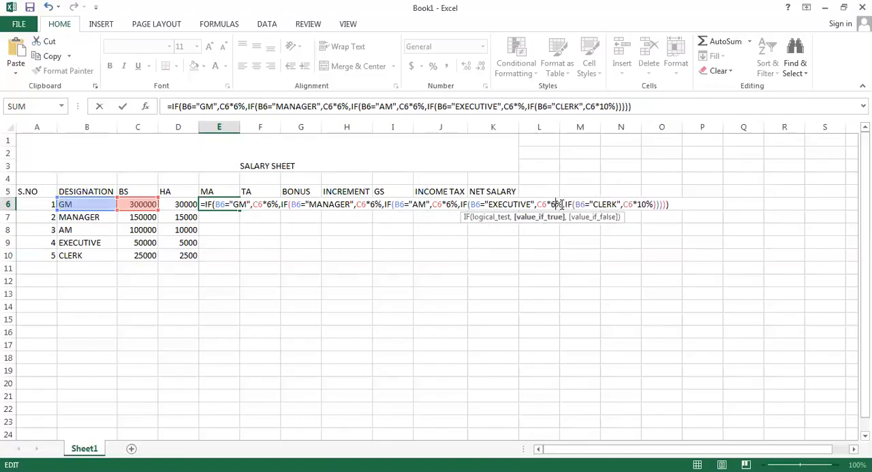
Set the CLERK rate in the E6 formula to 6% and enter the revised MA formula
click(647, 204)
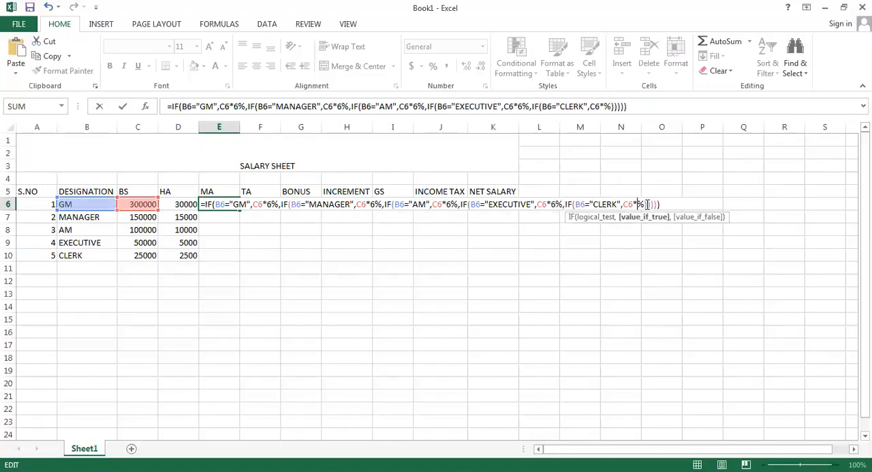
key(BackSpace)
key(BackSpace)
text(6)
key(Return)
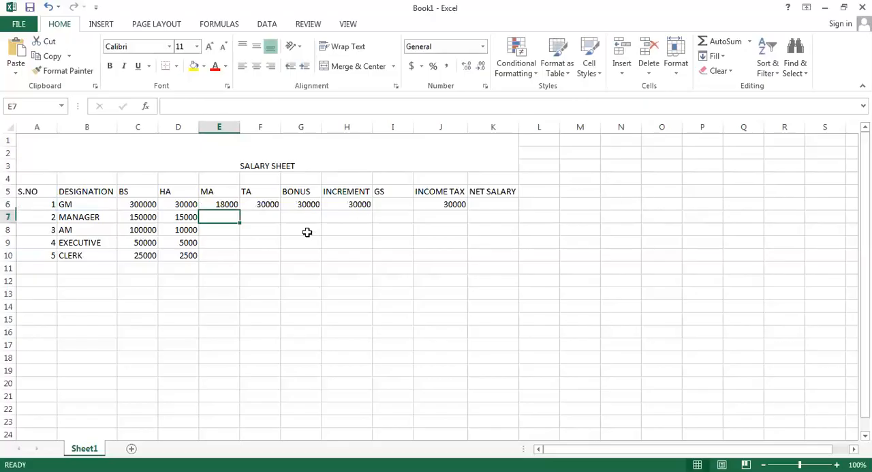
Copy the MA formula from E6 down through E10 for the remaining designations
click(230, 205)
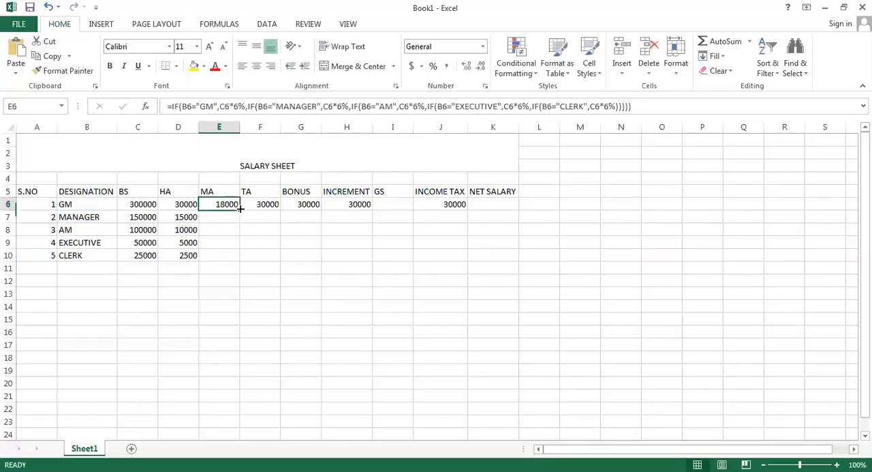
drag(240, 208, 240, 259)
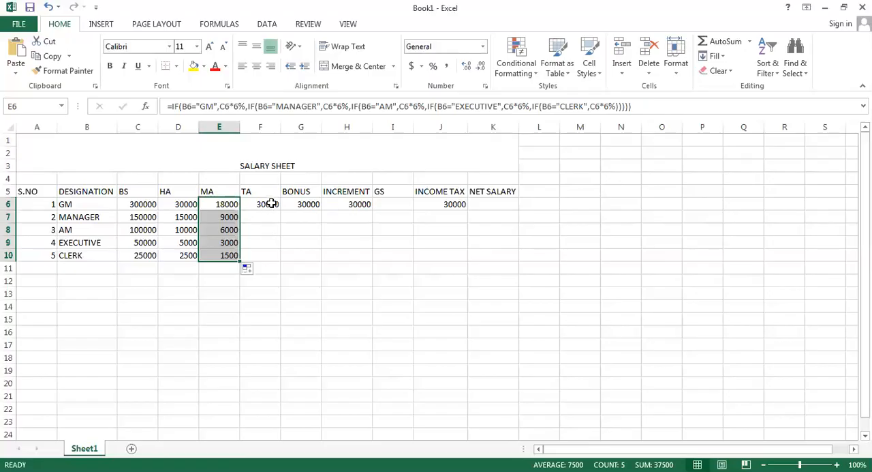
Open the TA formula in F6 for editing and set the GM rate to 5%
click(271, 203)
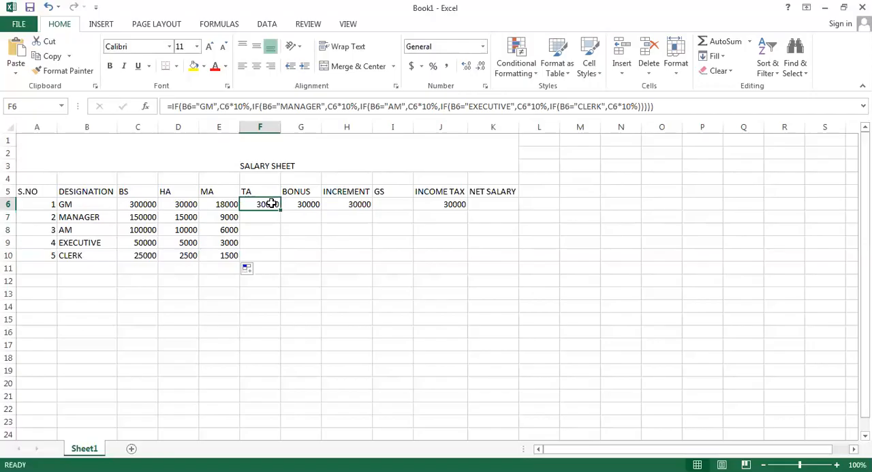
double_click(271, 203)
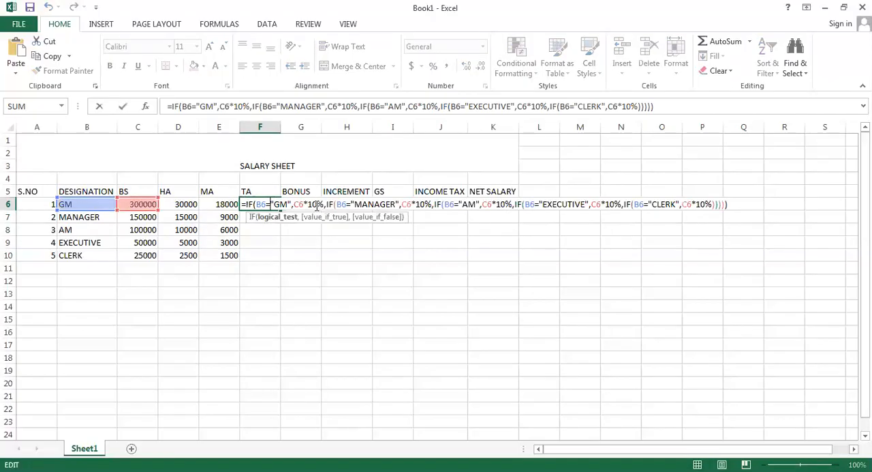
click(315, 204)
key(BackSpace)
key(BackSpace)
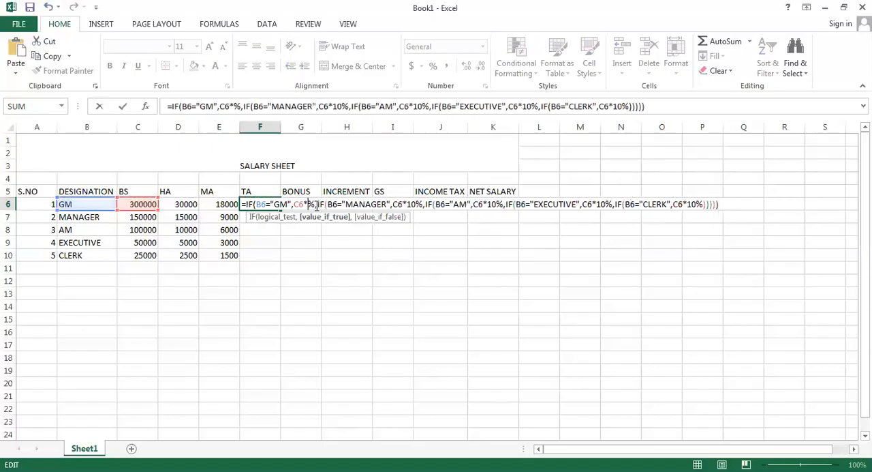
text(5)
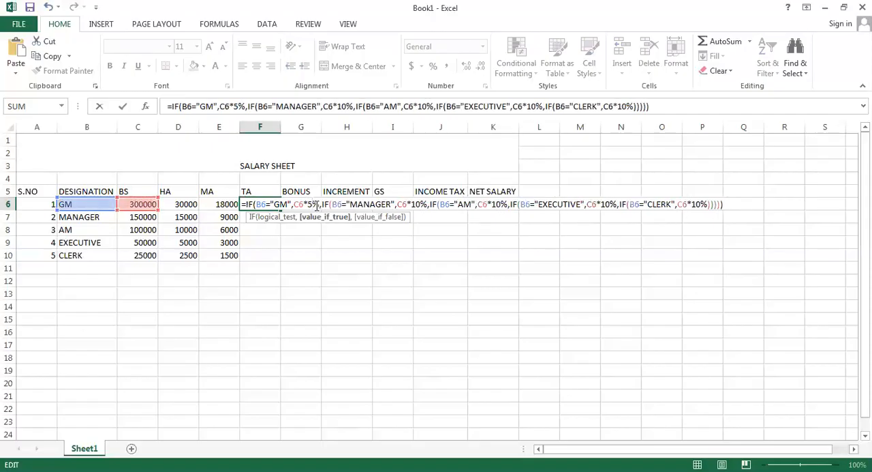
Set the MANAGER rate in the F6 formula to 5%
click(421, 204)
key(BackSpace)
text(5)
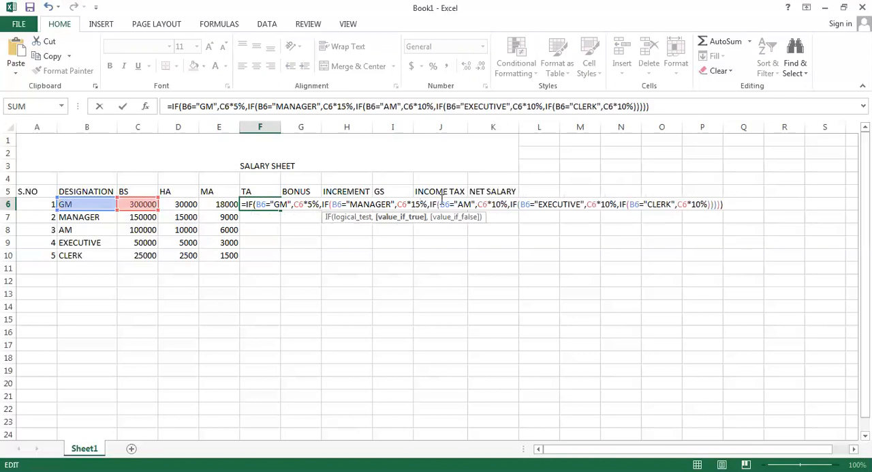
key(BackSpace)
key(BackSpace)
text(5)
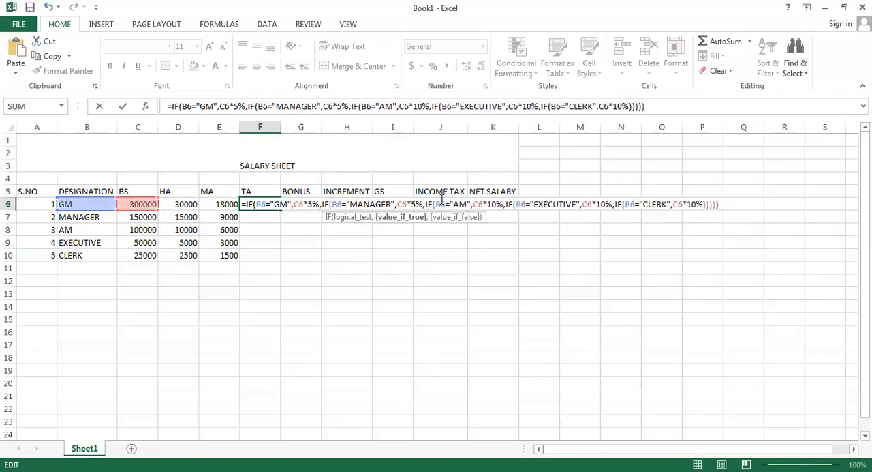
Set the AM rate in the F6 formula to 5%
click(495, 204)
key(BackSpace)
text(5)
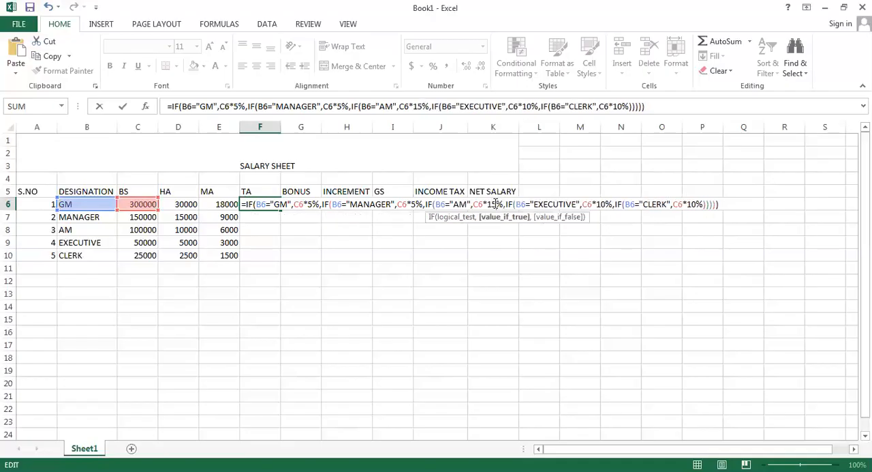
key(BackSpace)
key(BackSpace)
text(5)
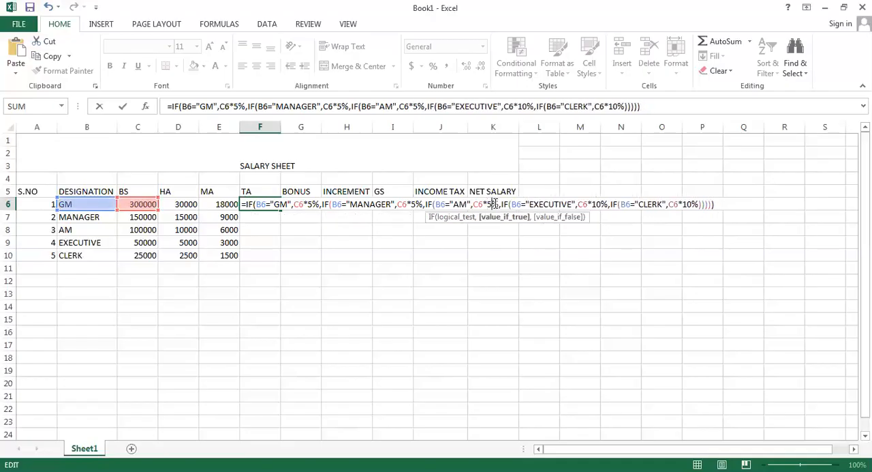
Set the EXECUTIVE and CLERK rates in the F6 formula to 5% and enter the revised TA formula
click(603, 202)
key(BackSpace)
key(BackSpace)
text(5)
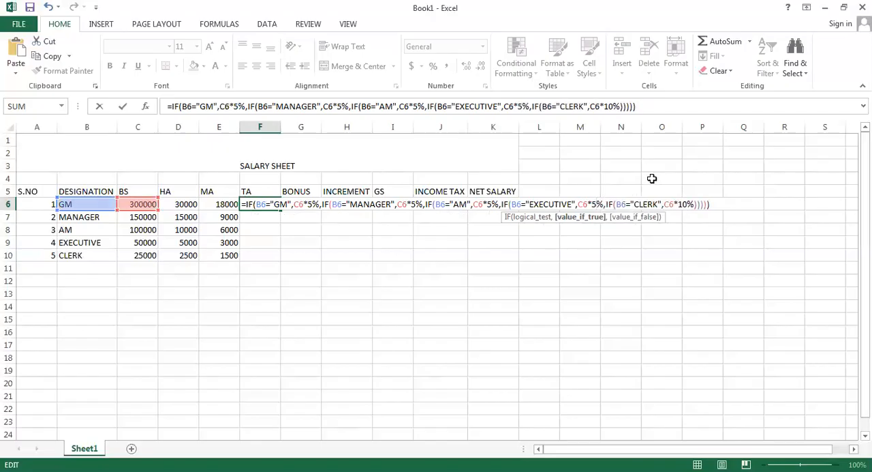
click(686, 205)
key(BackSpace)
key(BackSpace)
text(5)
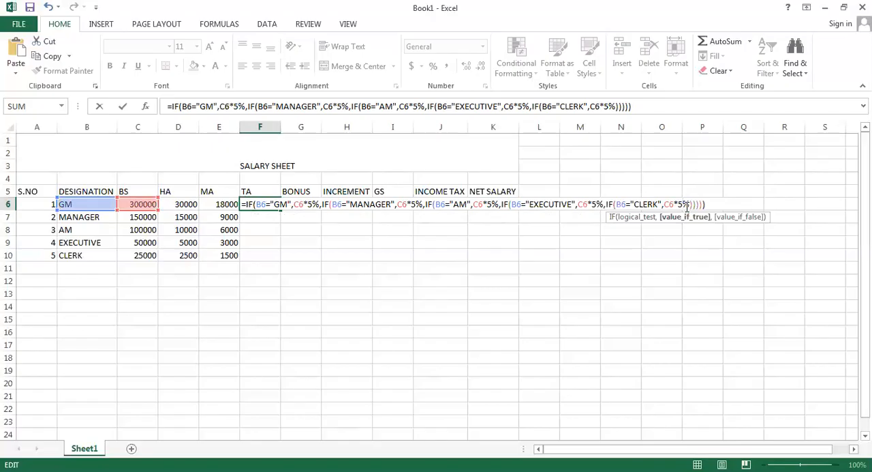
key(Return)
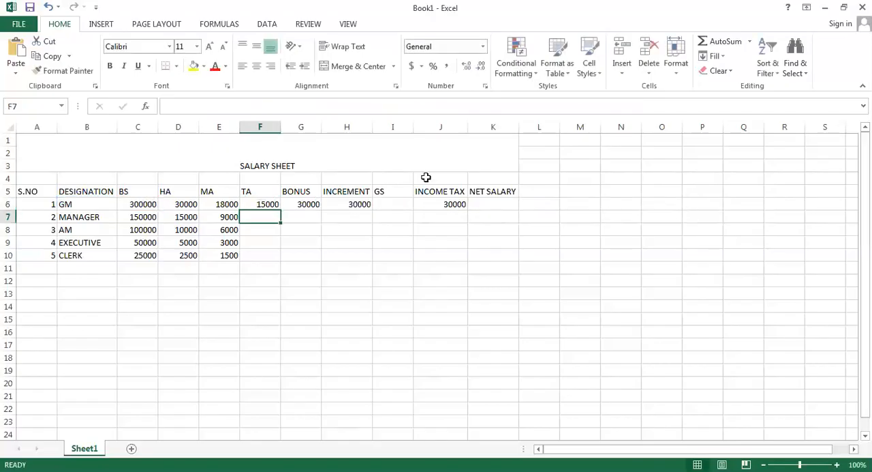
Copy the TA formula from F6 down through F10 for the remaining designations
click(267, 203)
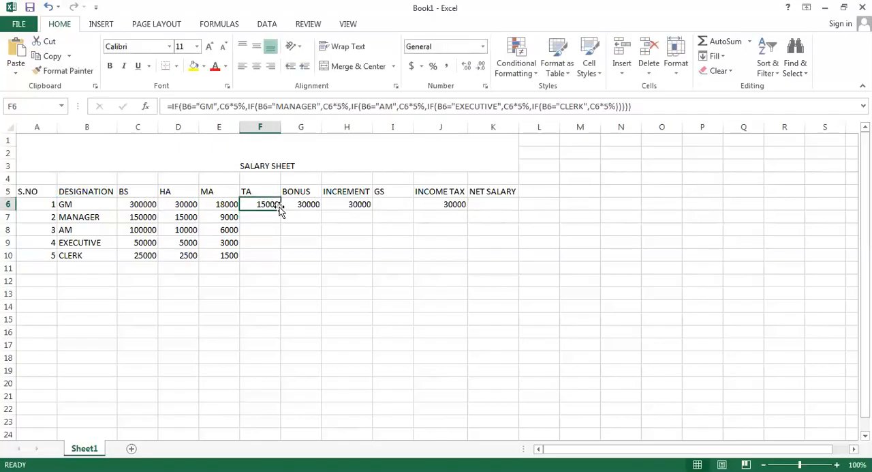
drag(280, 209, 278, 256)
click(310, 229)
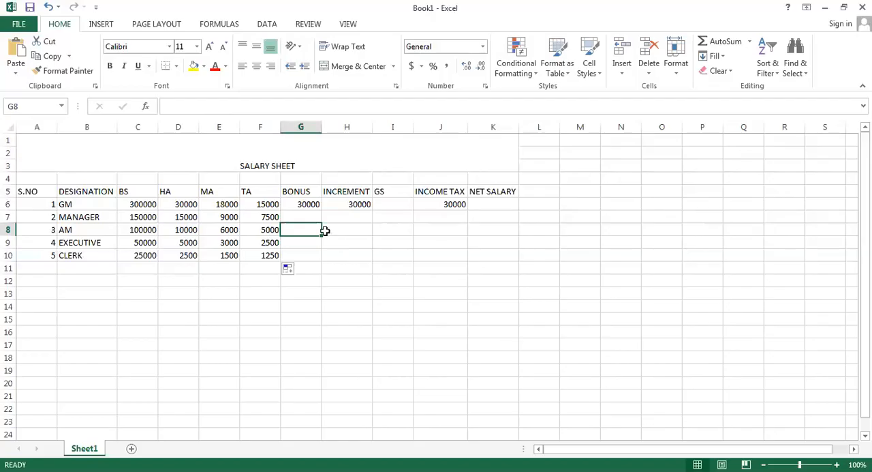
Open the bonus formula in G6 for editing and set the GM multiplier to 0.5 without a percent sign
click(299, 202)
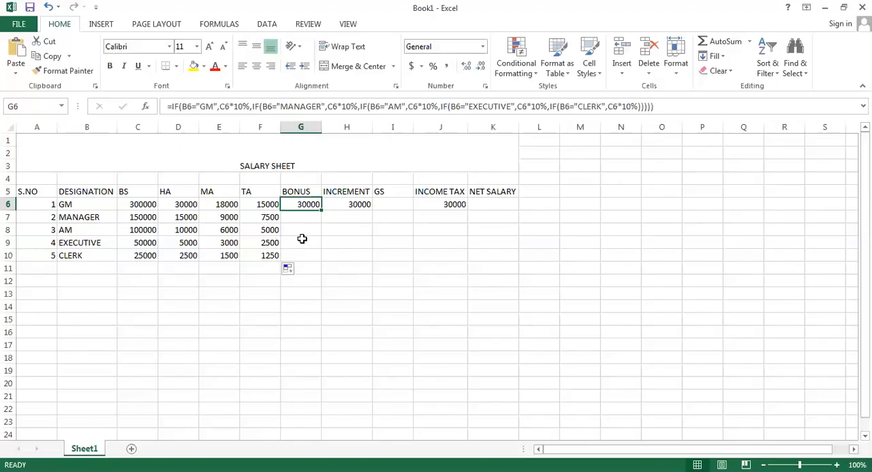
double_click(308, 204)
click(361, 205)
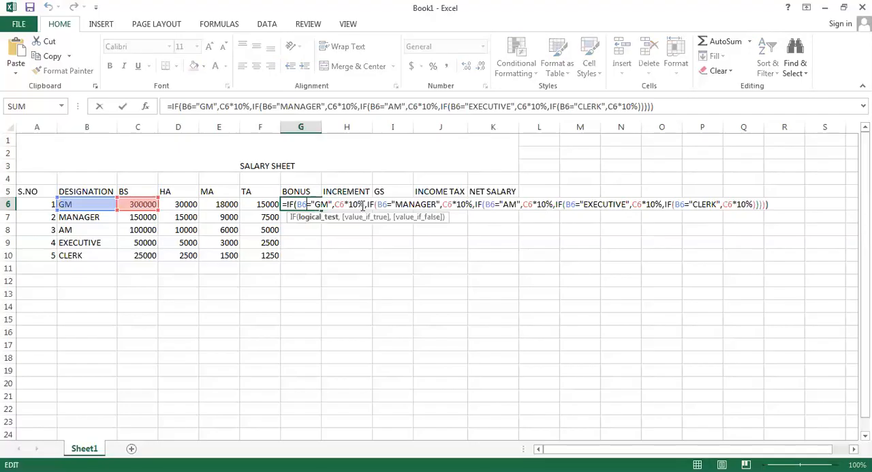
key(BackSpace)
key(BackSpace)
key(BackSpace)
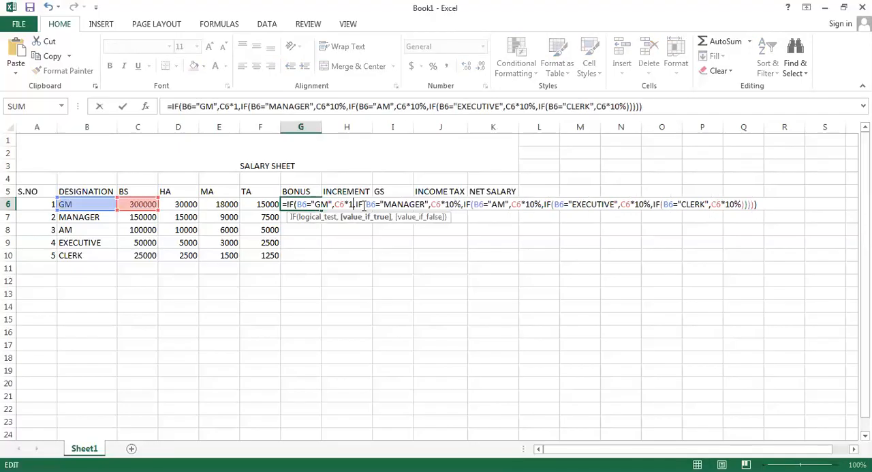
text(0.5)
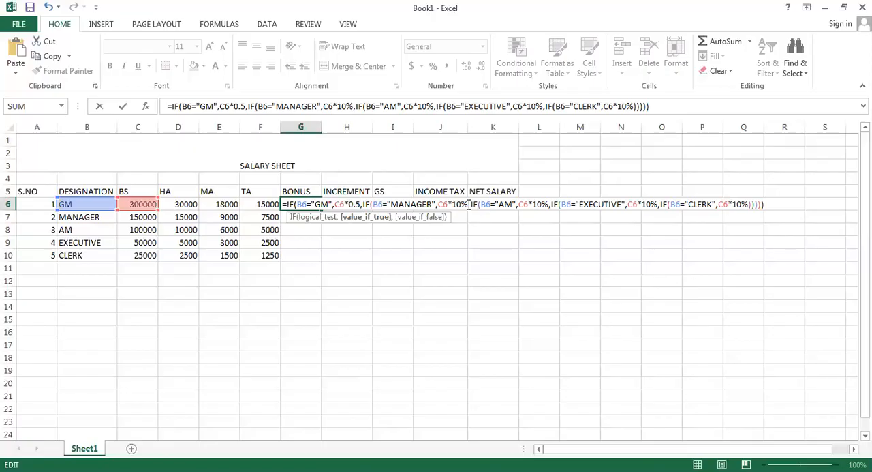
Replace the MANAGER and AM percentages in the G6 formula with a multiplier of 0.5
click(469, 204)
key(BackSpace)
key(BackSpace)
key(BackSpace)
text(0.5)
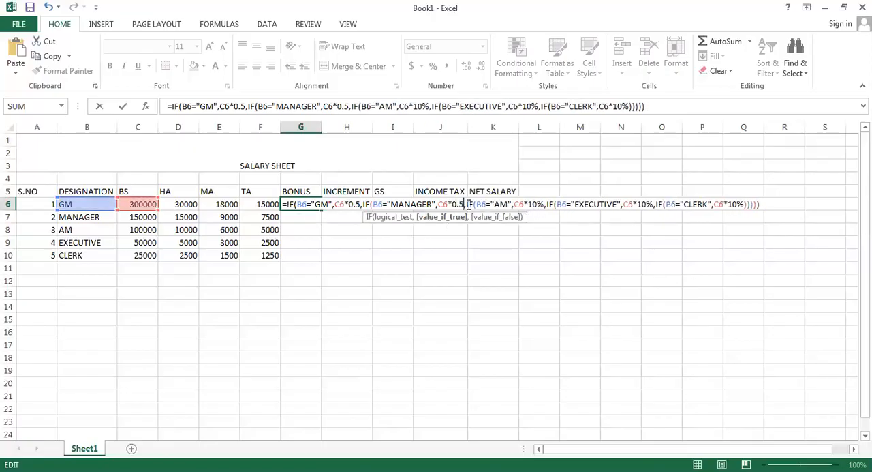
click(544, 204)
key(BackSpace)
key(BackSpace)
key(BackSpace)
text(0.5)
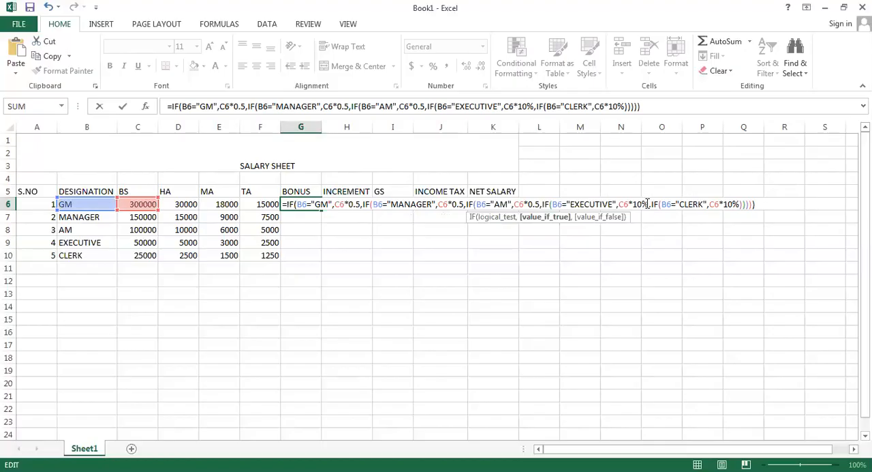
Replace the EXECUTIVE and CLERK percentages in the G6 formula with 0.5 and enter the revised bonus formula
click(648, 204)
key(BackSpace)
key(BackSpace)
key(BackSpace)
text(0.5)
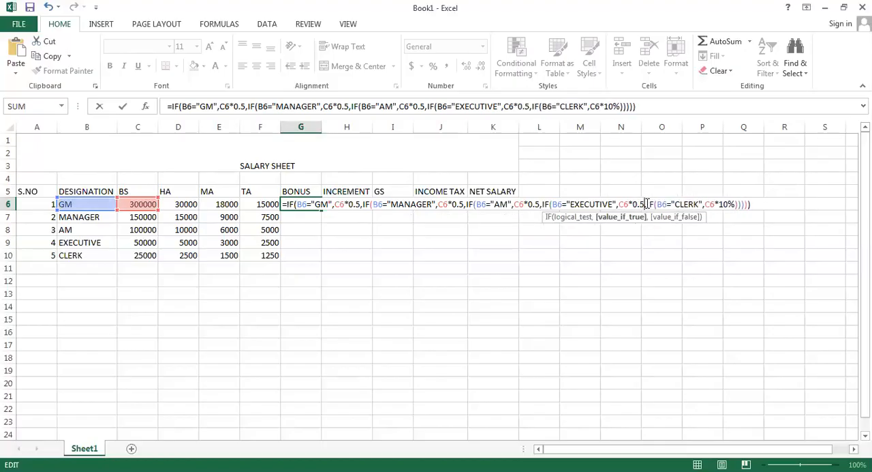
click(734, 204)
key(BackSpace)
key(BackSpace)
key(BackSpace)
text(0.5)
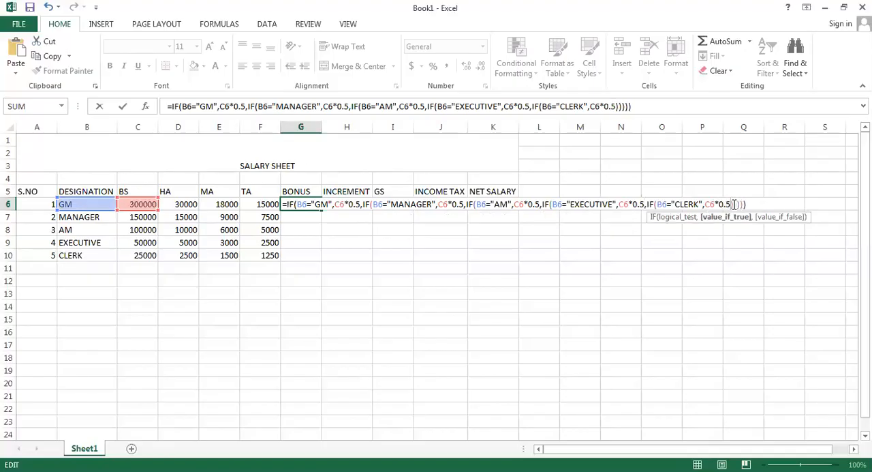
key(Return)
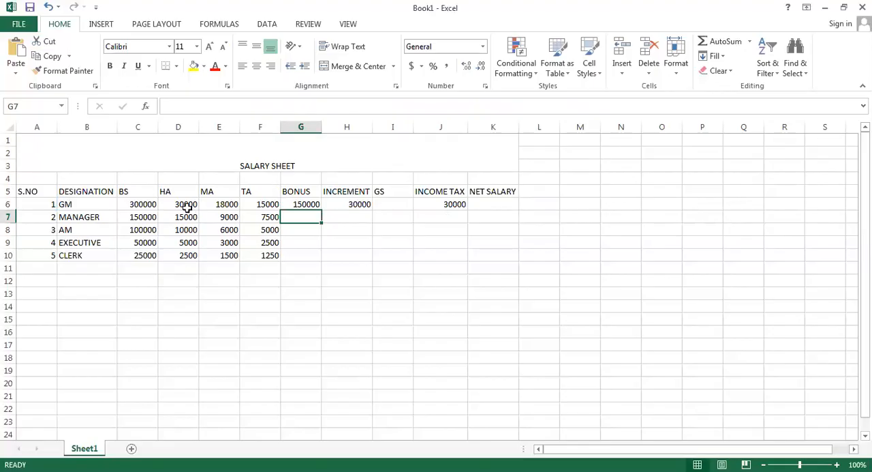
Copy the bonus formula from G6 down through G10 for the remaining designations
click(310, 205)
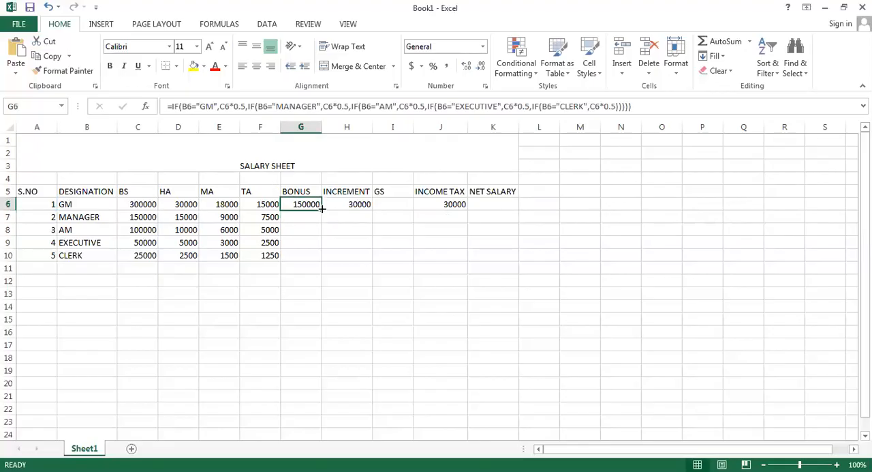
drag(322, 208, 302, 260)
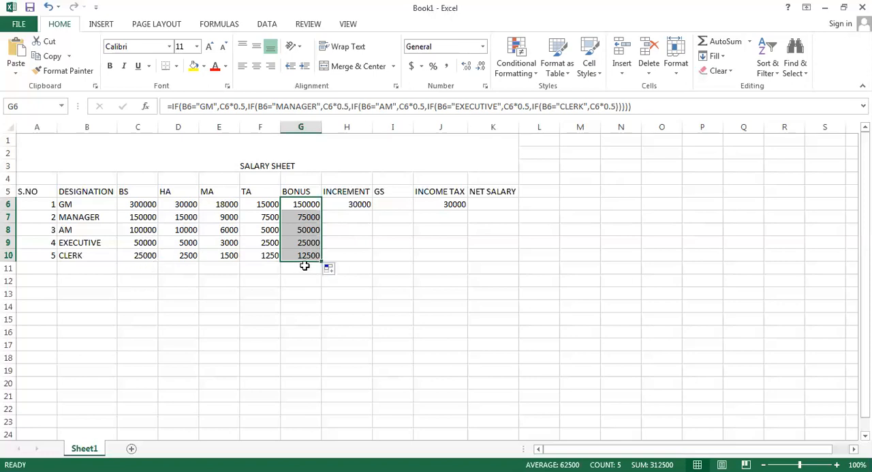
Open the increment formula in H6 for editing and set the GM rate to 5%
click(364, 206)
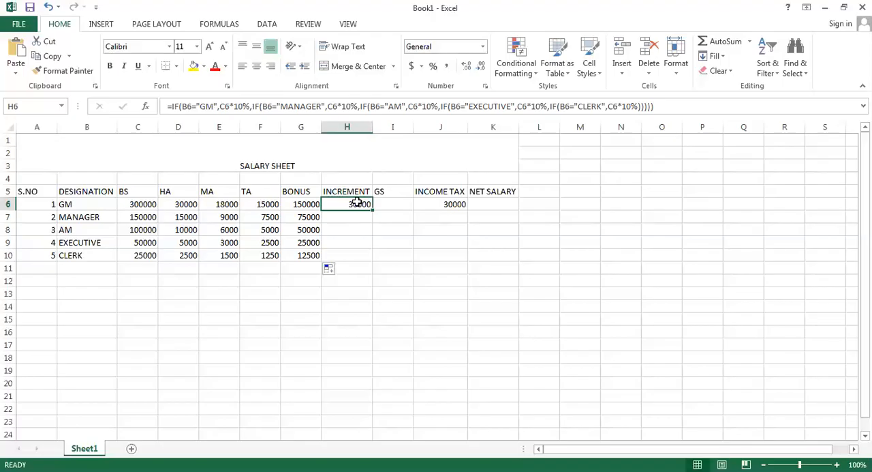
double_click(356, 205)
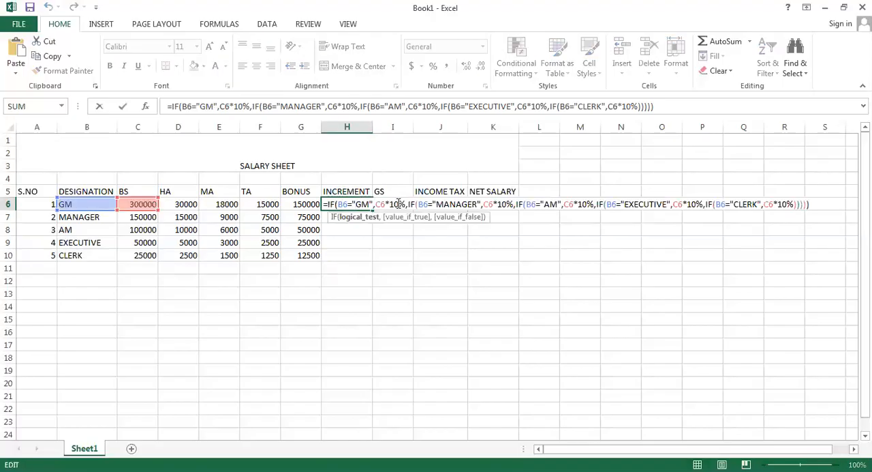
click(399, 203)
key(BackSpace)
key(BackSpace)
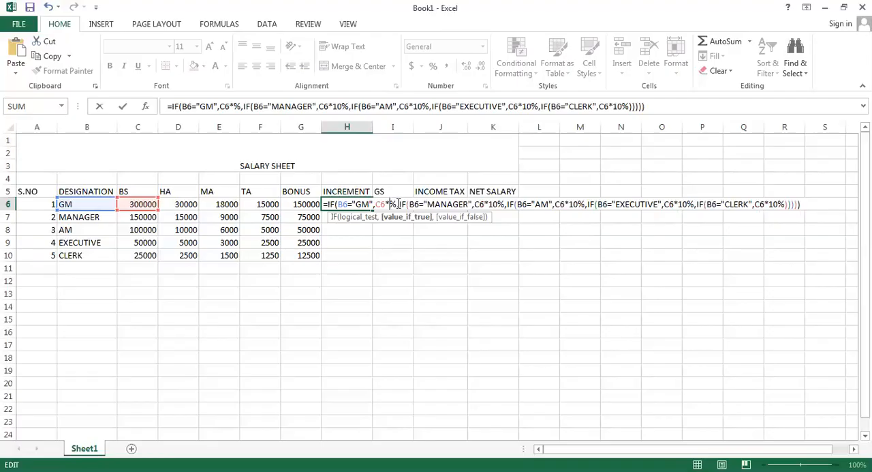
text(5)
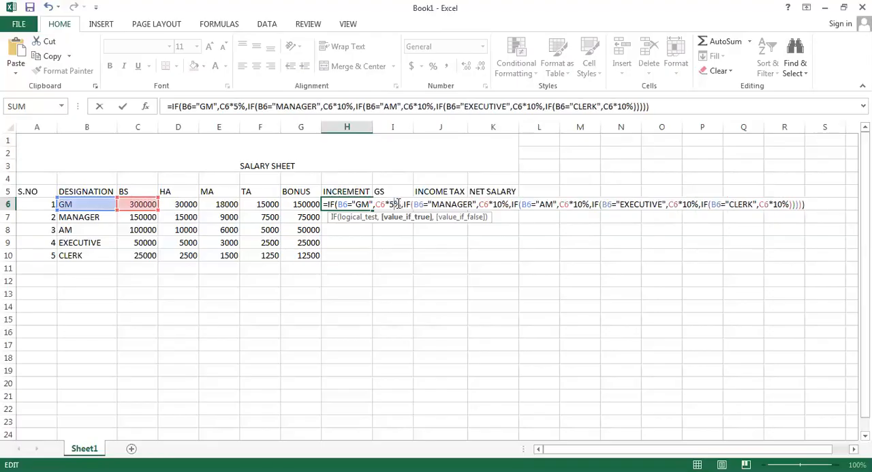
Set the MANAGER and AM rates in the H6 formula to 5%
click(503, 204)
key(BackSpace)
key(BackSpace)
text(5)
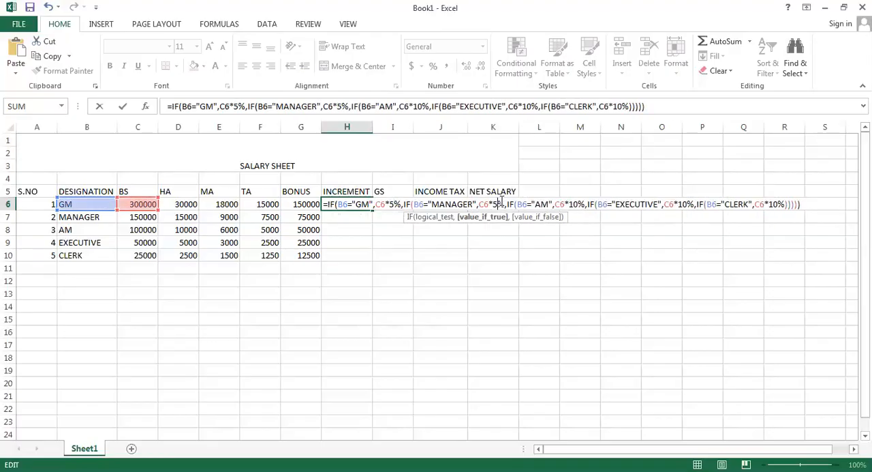
click(577, 204)
key(BackSpace)
key(BackSpace)
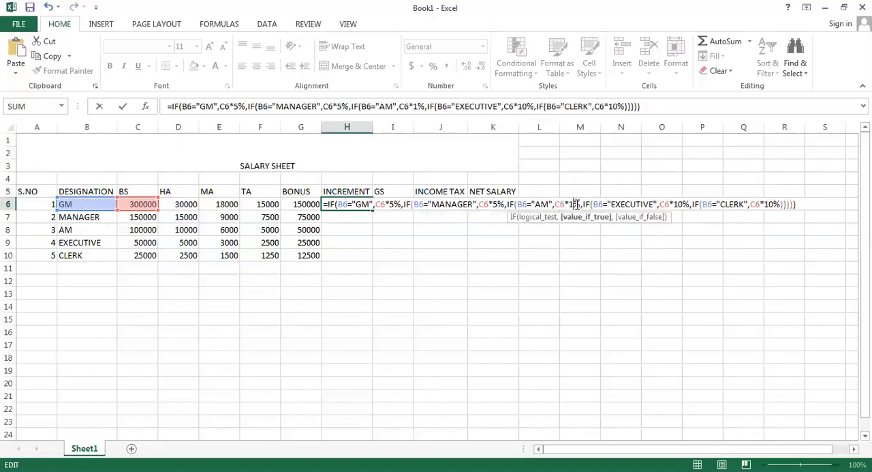
text(5)
Set the EXECUTIVE and CLERK rates in the H6 formula to 5% and enter the revised increment formula
click(682, 203)
key(BackSpace)
key(BackSpace)
text(5)
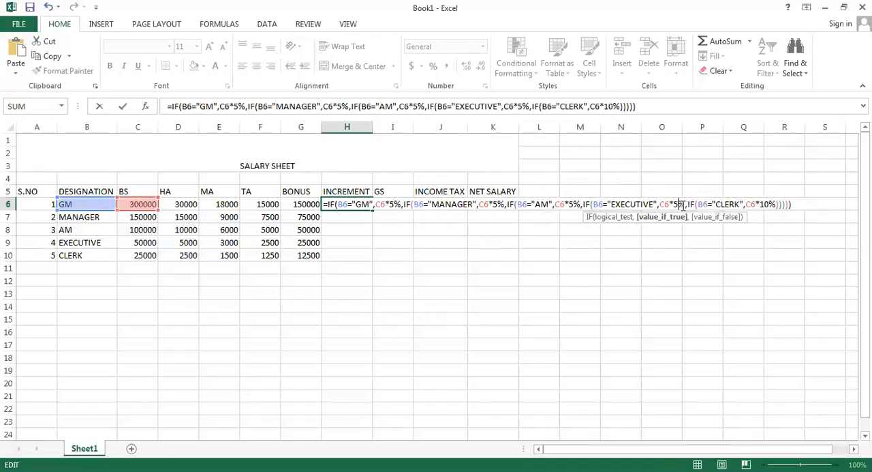
click(769, 204)
key(BackSpace)
key(BackSpace)
text(5)
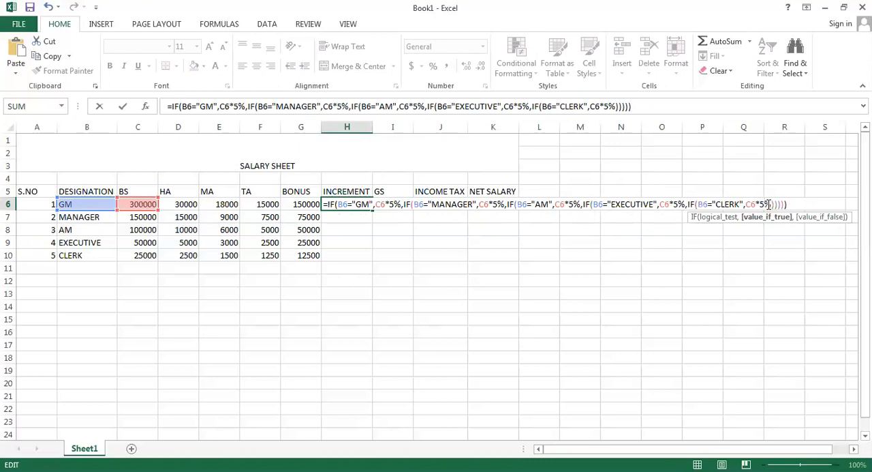
key(Return)
click(345, 202)
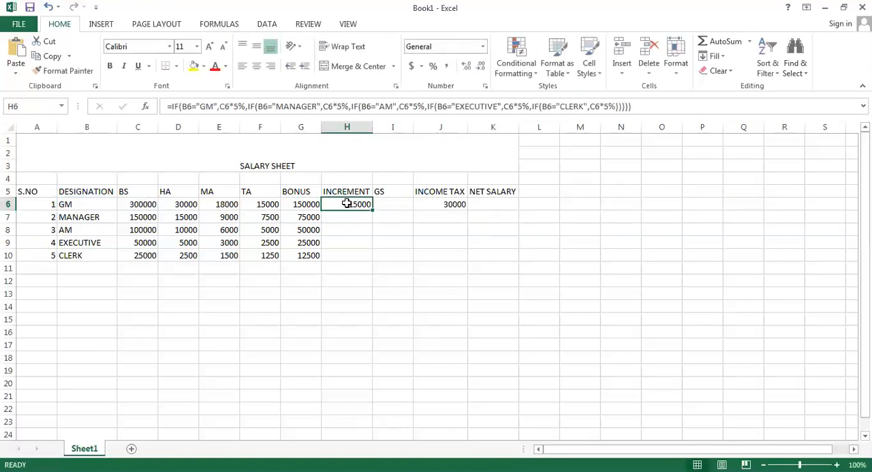
Copy the increment formula from H6 down through H10 for the remaining designations
double_click(372, 210)
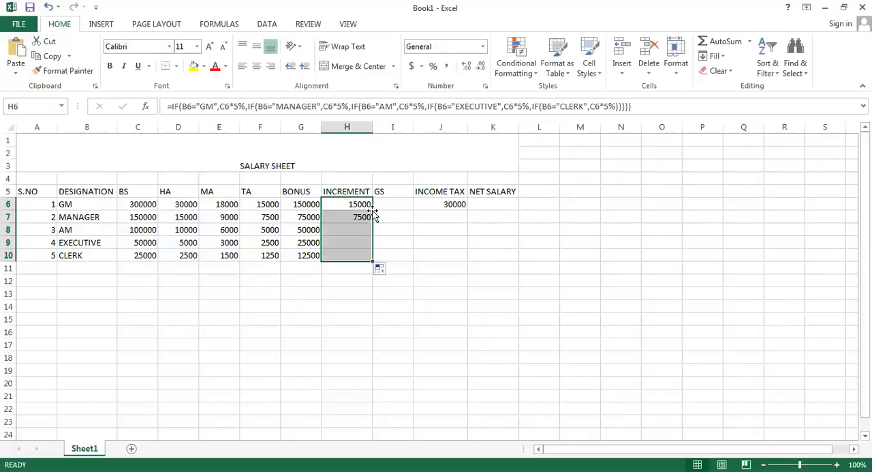
Enter =SUM(C6:F6) as the GS formula in I6 and copy it down through I10
click(385, 205)
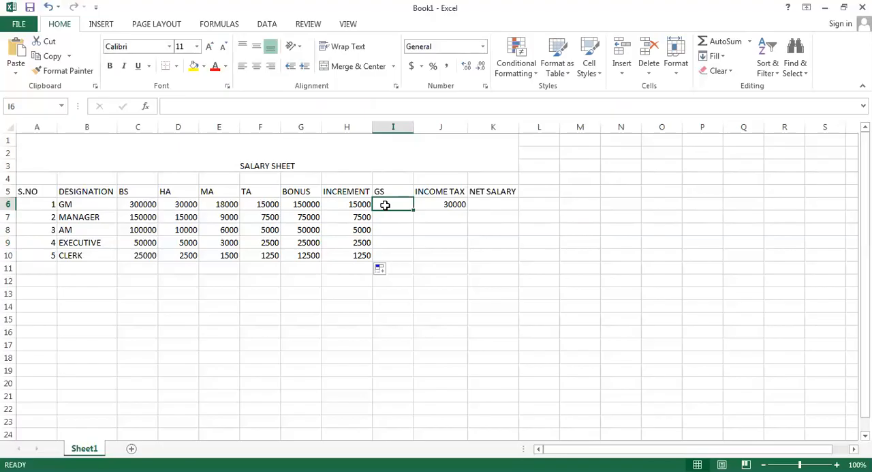
text(=)
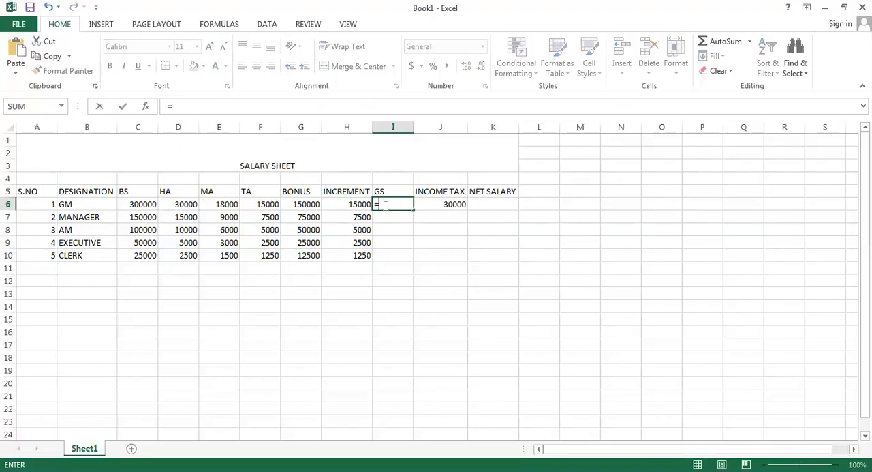
text(SUM()
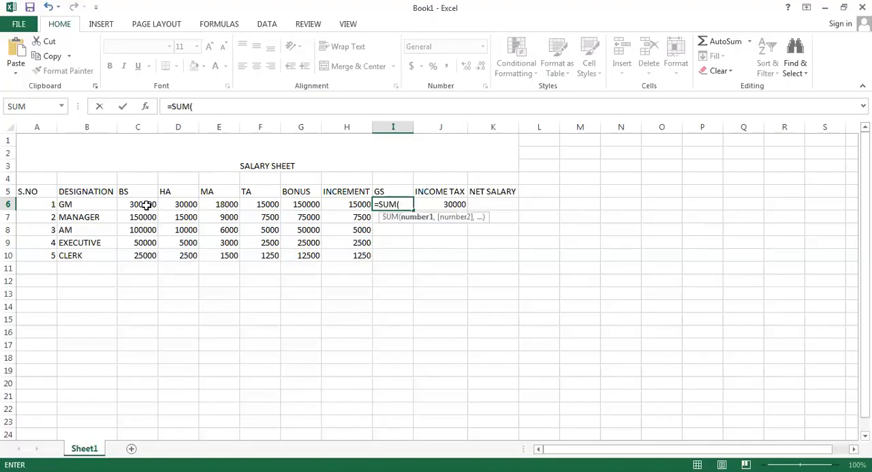
click(146, 204)
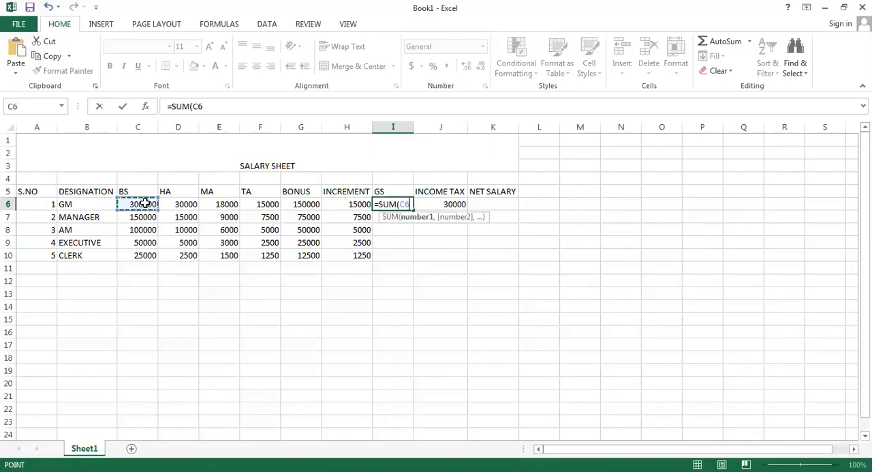
drag(166, 203, 259, 202)
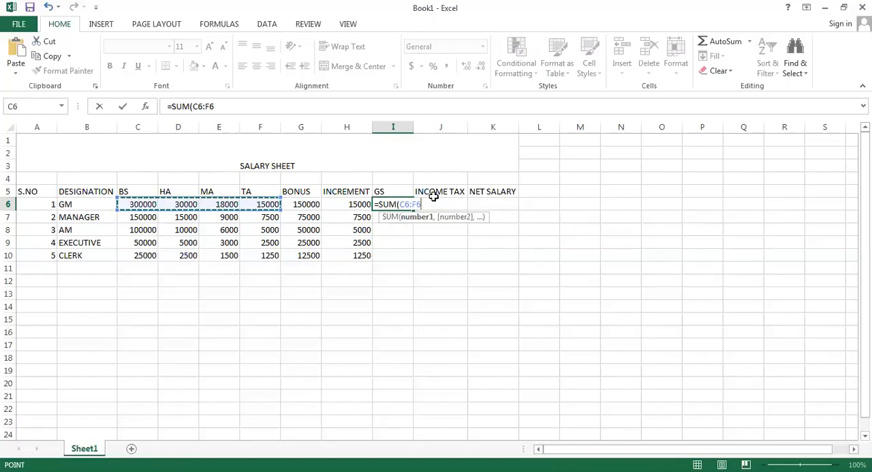
text())
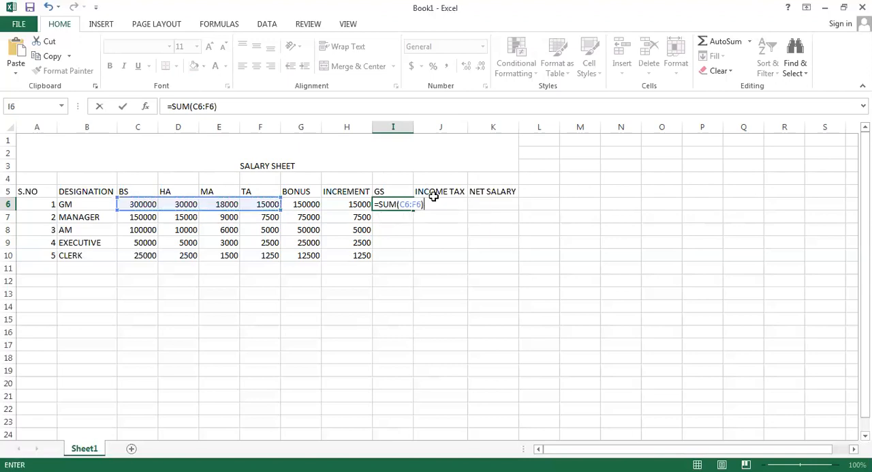
key(Return)
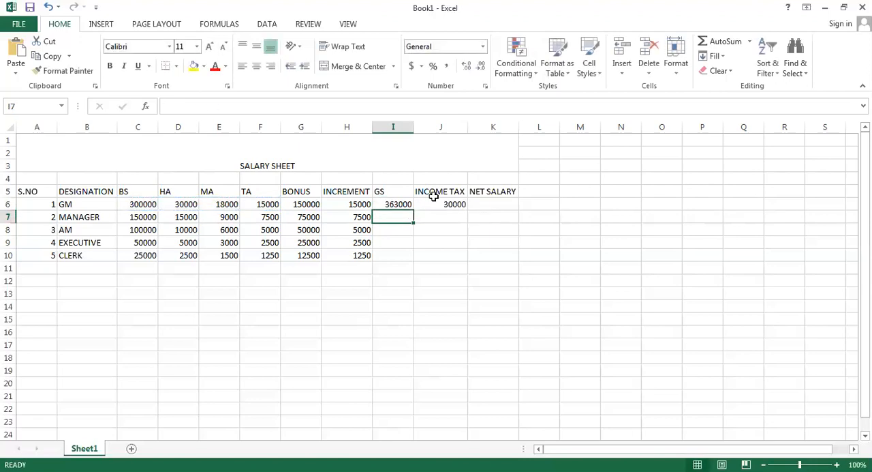
click(402, 203)
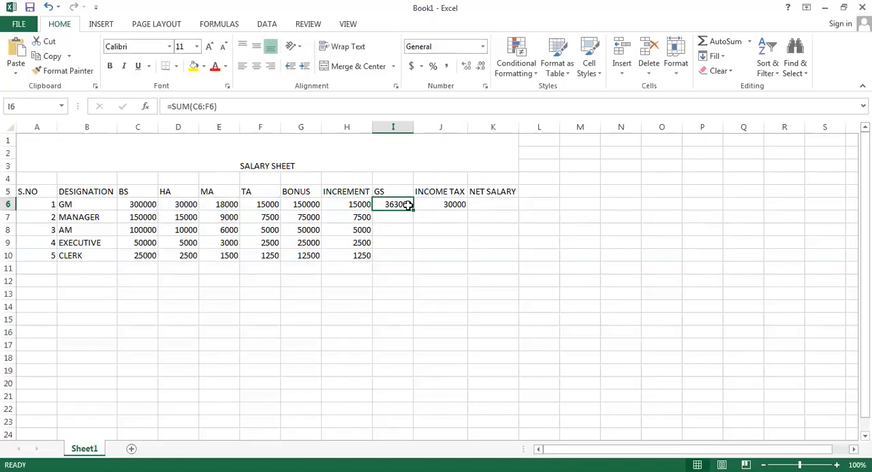
double_click(415, 209)
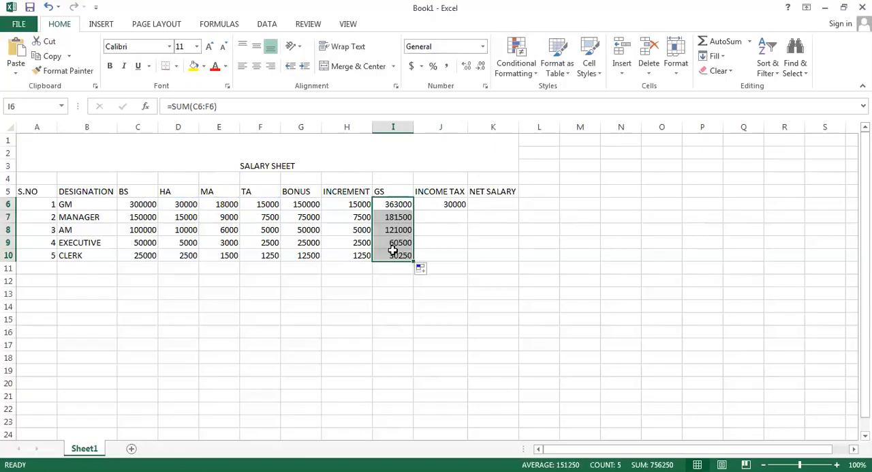
Edit the income tax formula in J6 so the GM and MANAGER amounts are based on I6 instead of C6
click(454, 204)
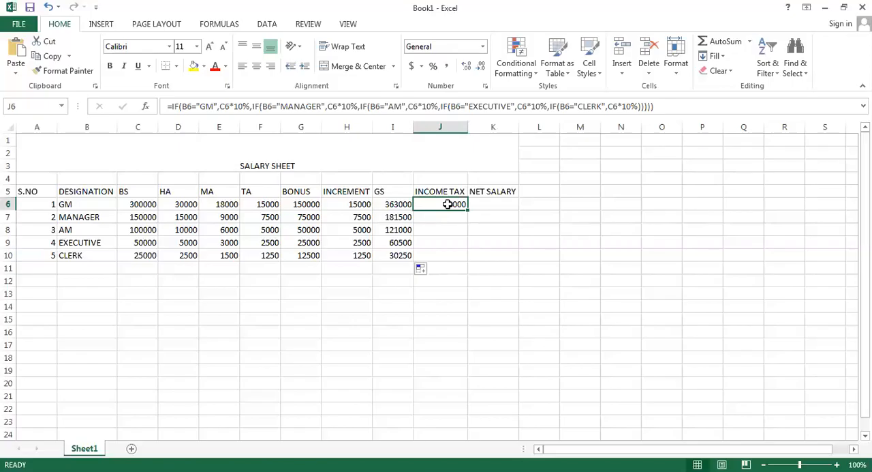
double_click(449, 204)
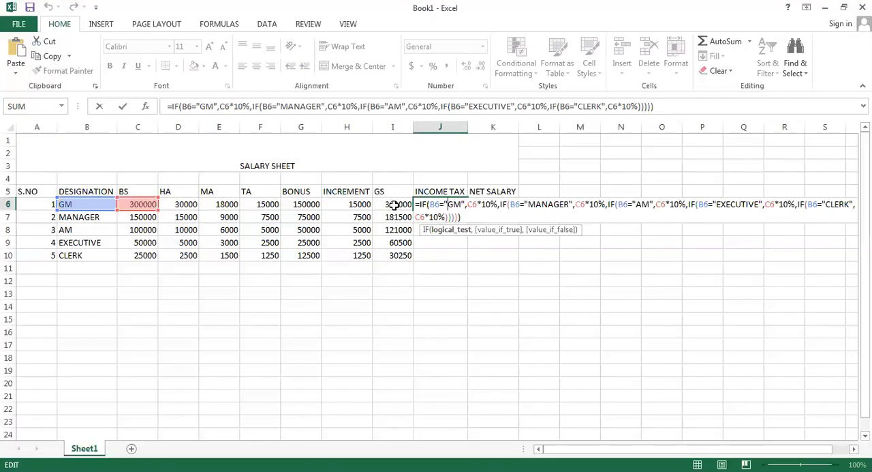
click(472, 205)
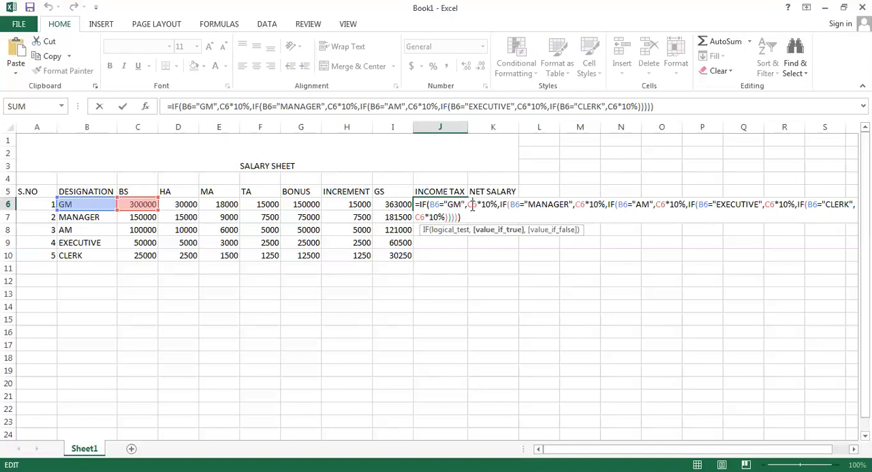
key(BackSpace)
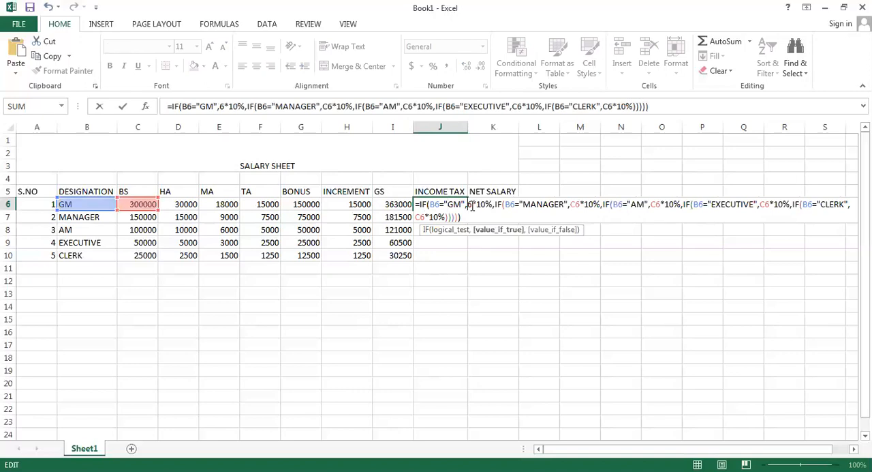
text(I)
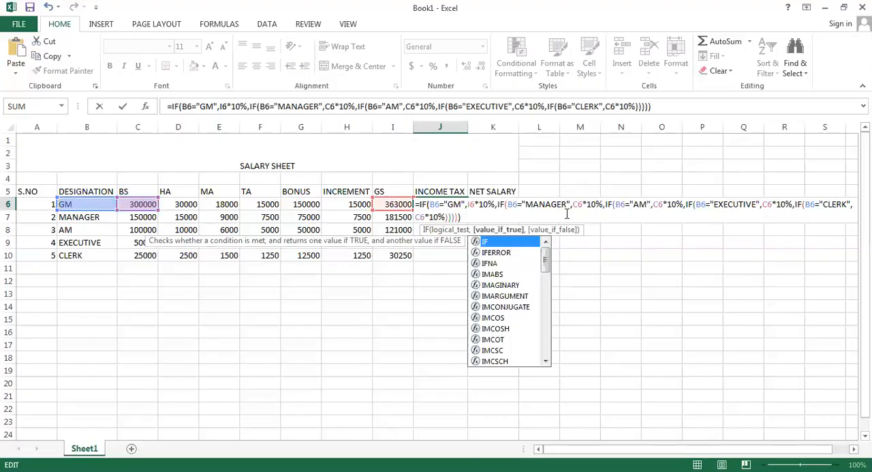
click(579, 207)
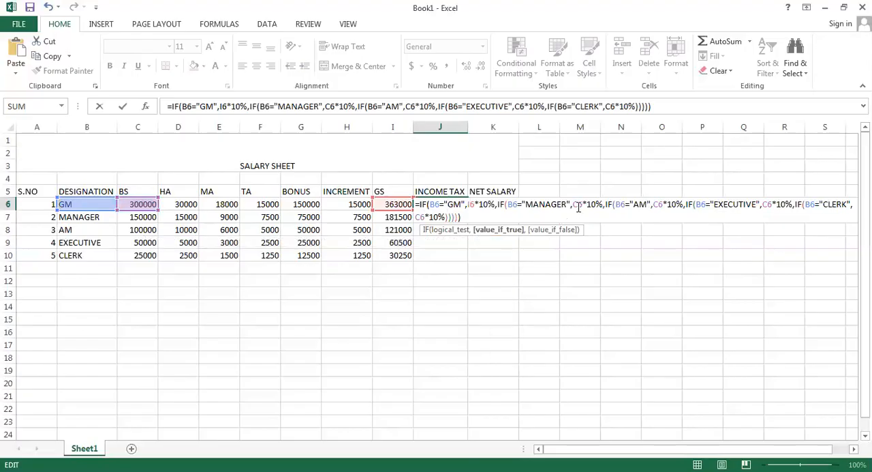
key(BackSpace)
text(I)
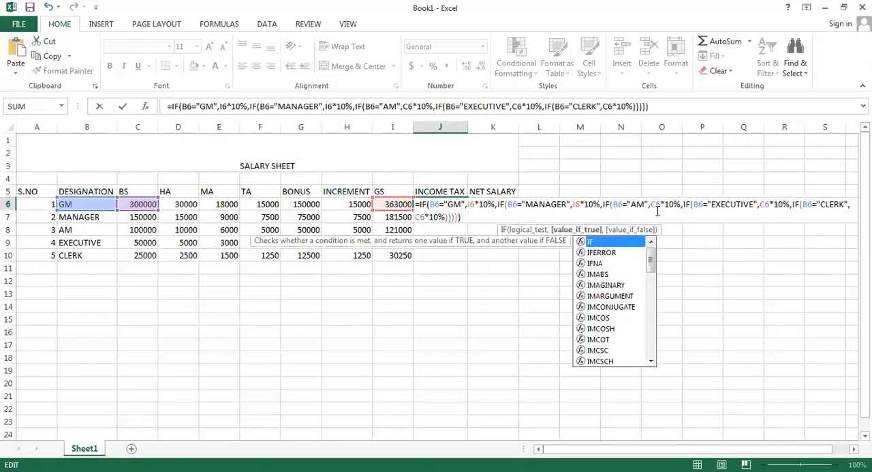
Replace C6 with I6 in the AM, EXECUTIVE and CLERK parts of the J6 income tax formula
click(657, 206)
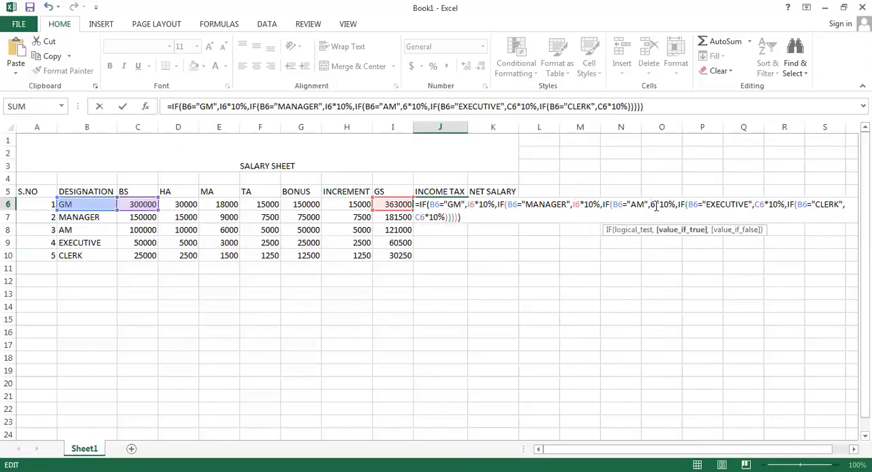
text(I)
click(765, 203)
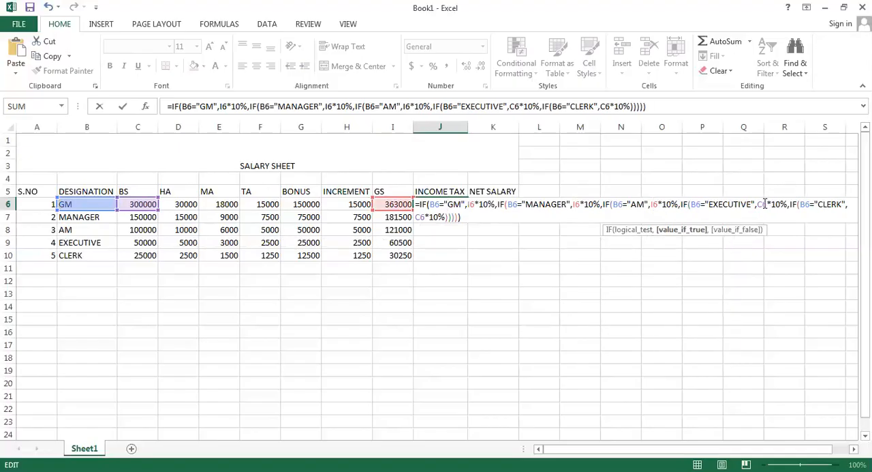
key(BackSpace)
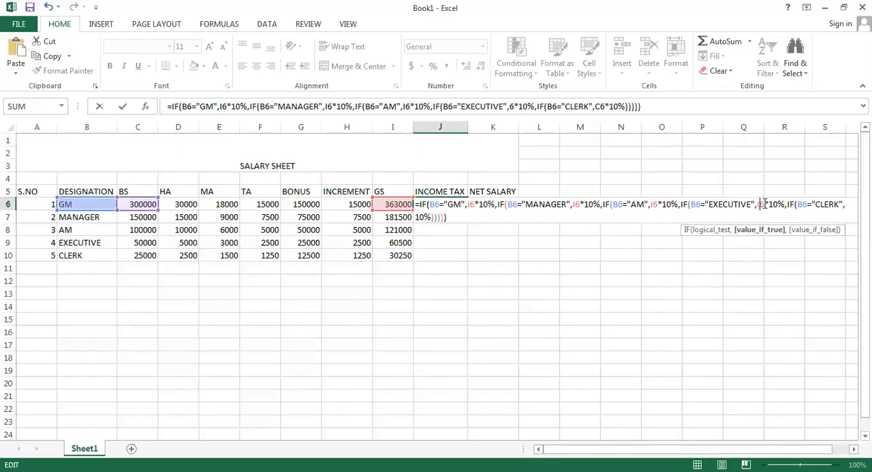
text(I)
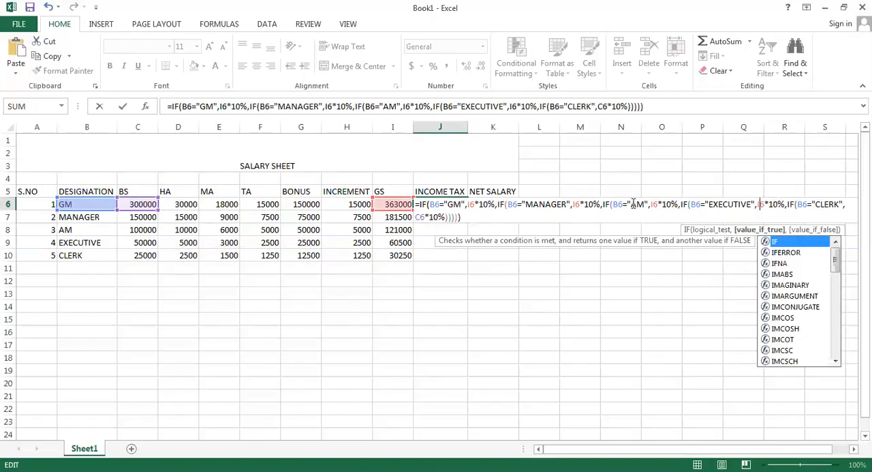
click(420, 217)
key(BackSpace)
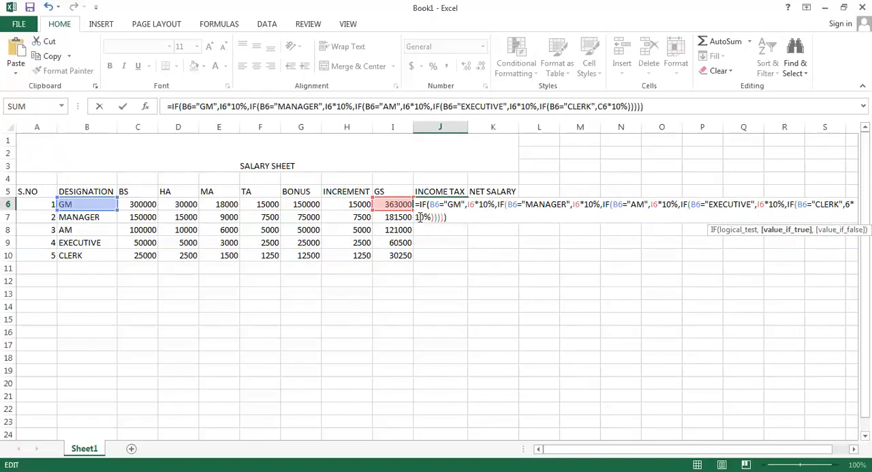
text(I)
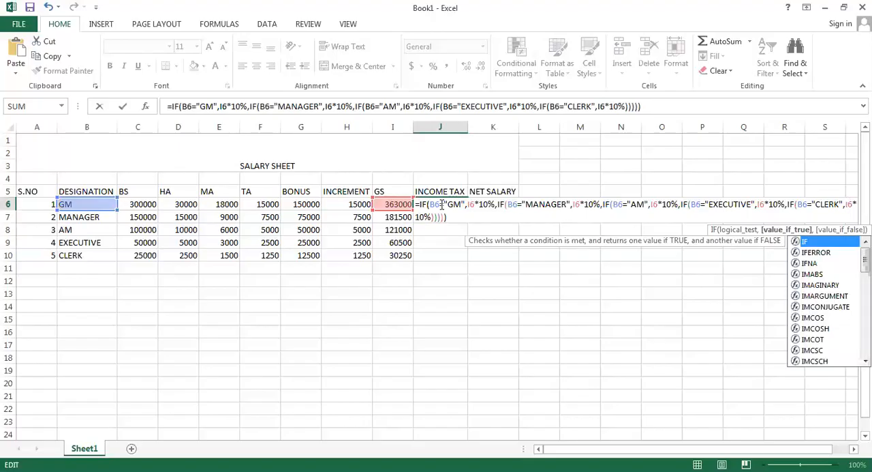
Set the GM tax rate to 15% and the MANAGER tax rate to 13% in the J6 formula
click(444, 203)
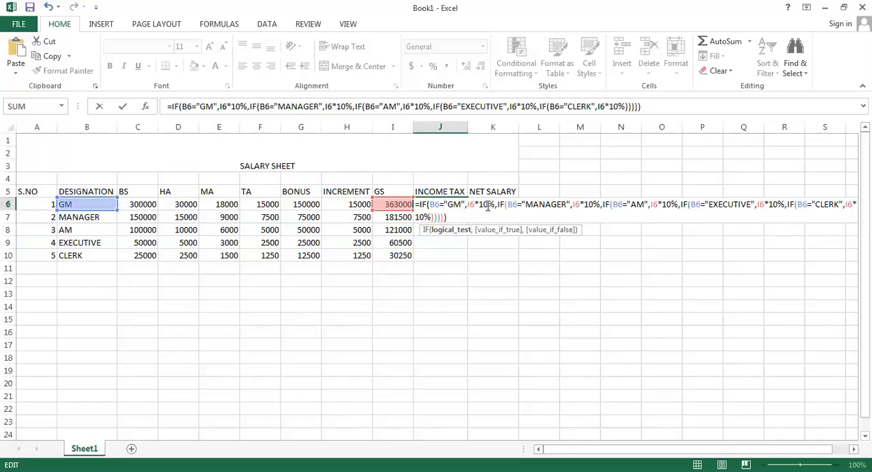
click(487, 206)
key(BackSpace)
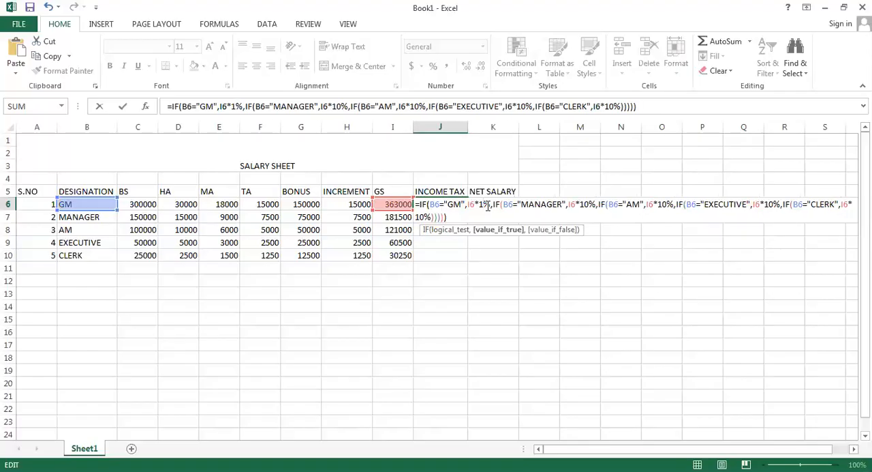
text(5)
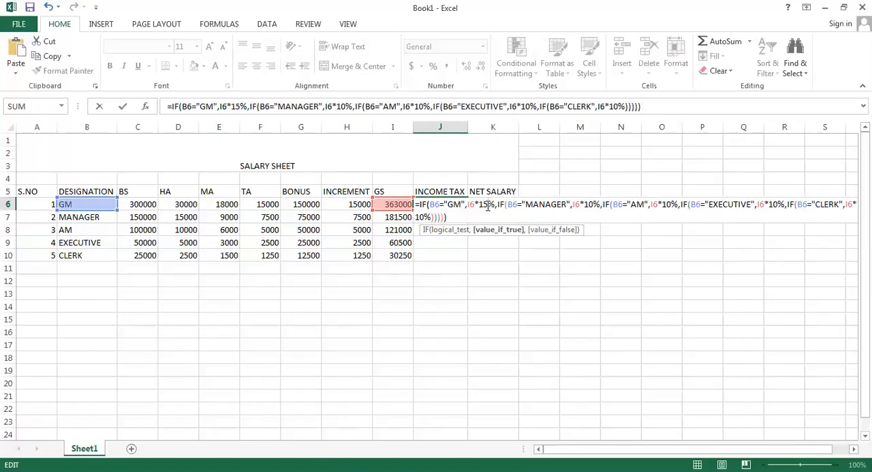
click(592, 206)
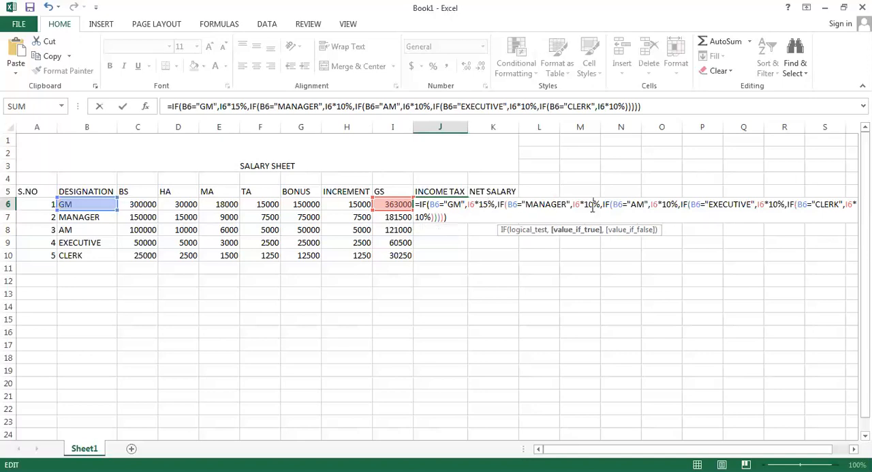
key(BackSpace)
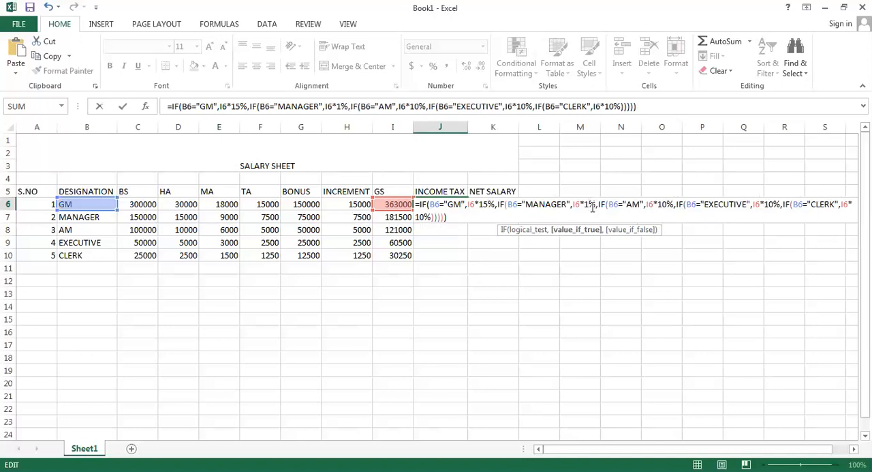
text(3)
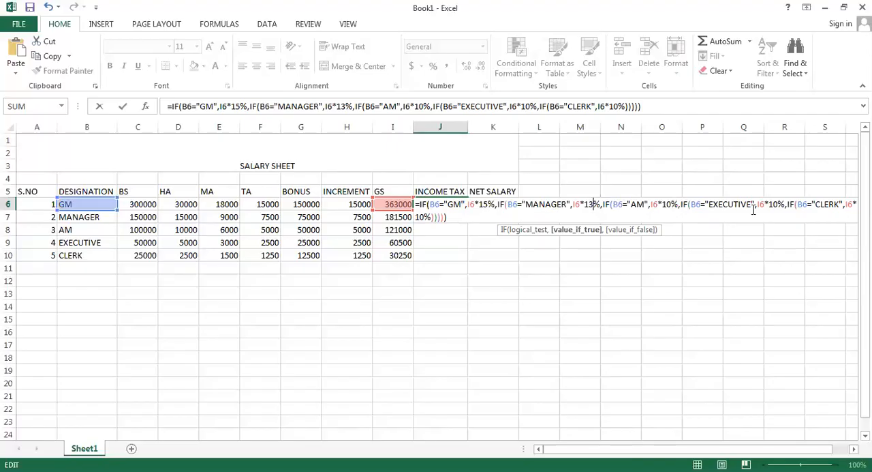
Set the EXECUTIVE tax rate to 5% and the CLERK rate to 0% in J6, and enter the revised formula
click(779, 204)
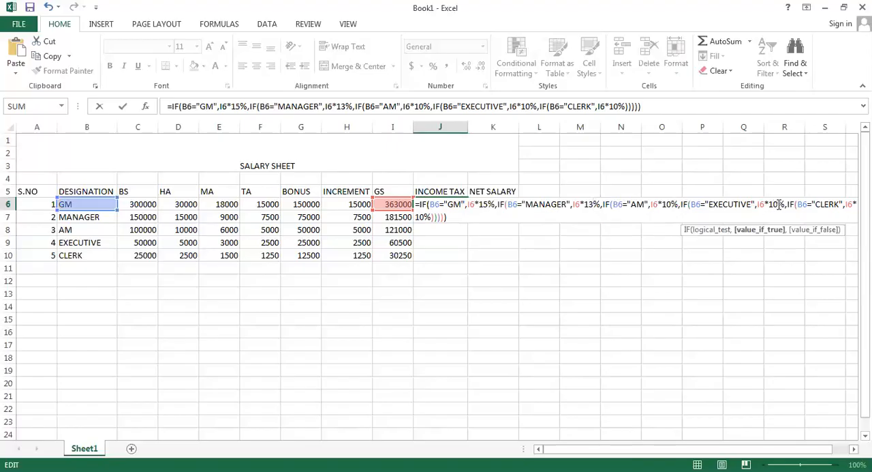
key(BackSpace)
key(BackSpace)
text(5)
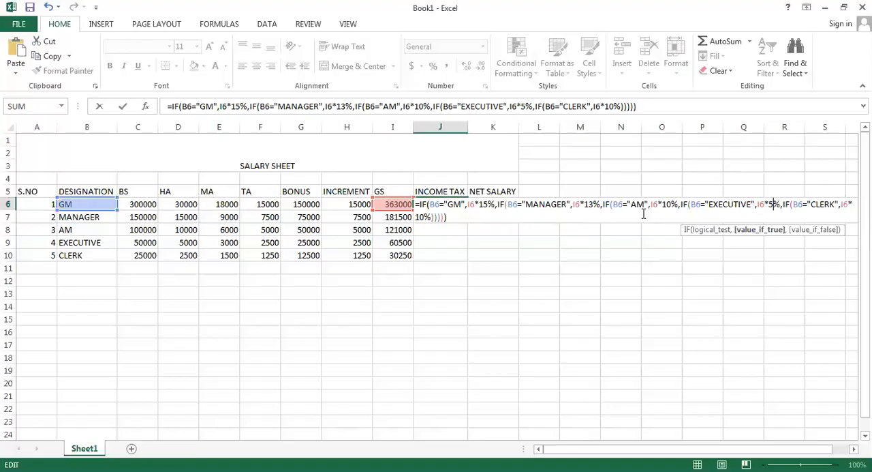
click(422, 216)
key(BackSpace)
key(BackSpace)
text(0)
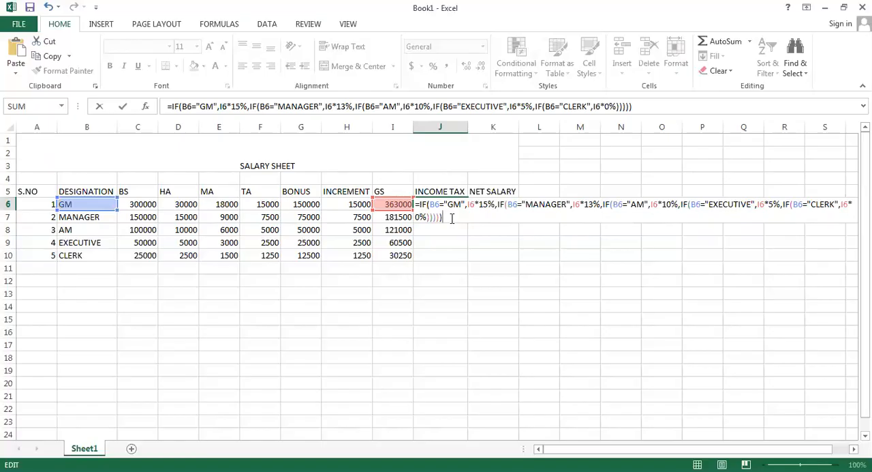
key(Return)
Copy the income tax formula from J6 down through J10 for the remaining designations
click(453, 204)
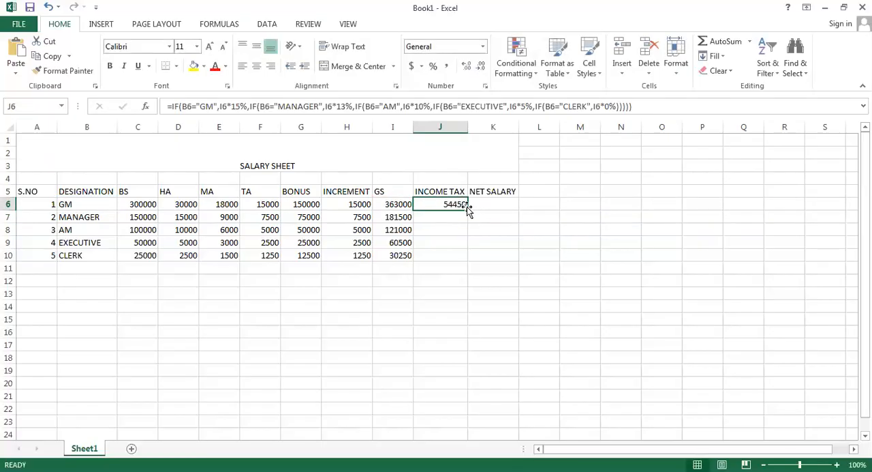
drag(468, 209, 469, 256)
click(480, 206)
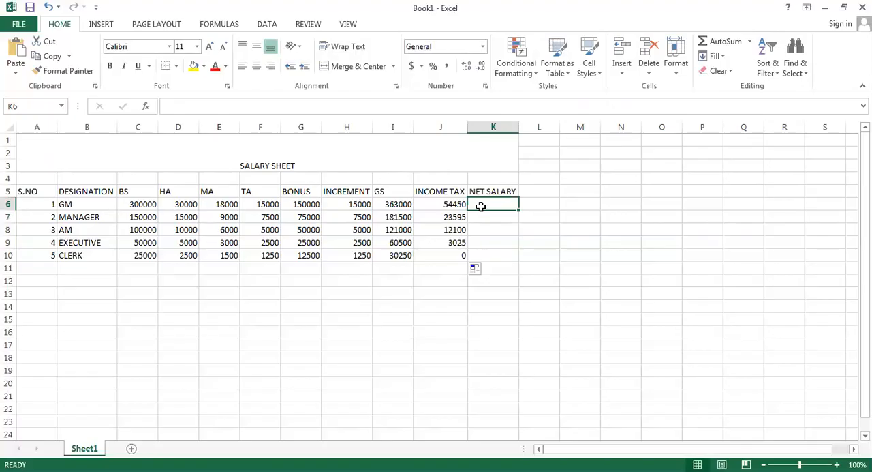
Check the J6 income tax formula without changing it, and calculate the GM's net salary in K6 with =I6-J6
double_click(455, 204)
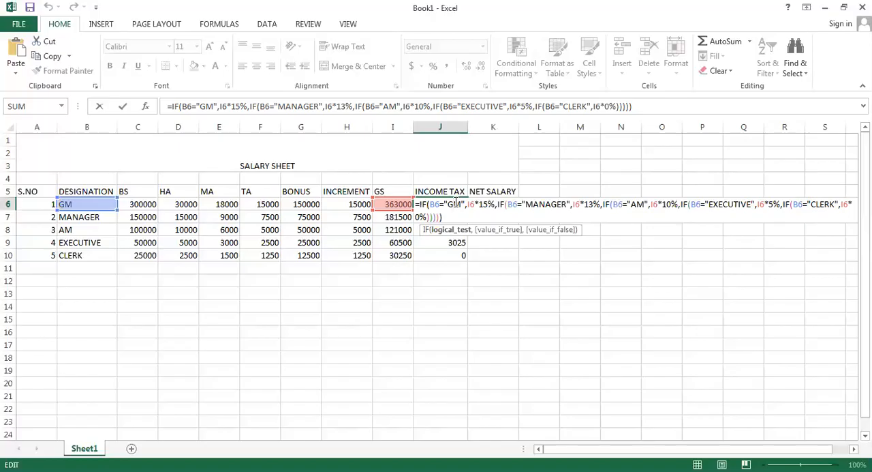
key(Return)
click(477, 204)
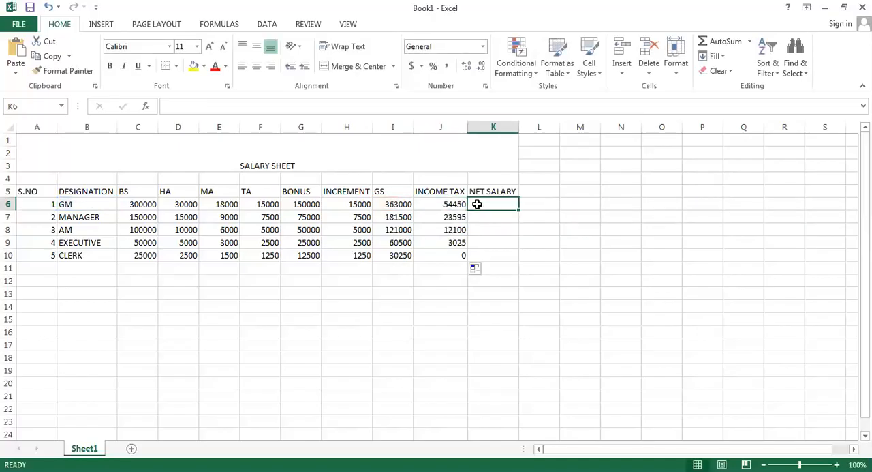
text(=)
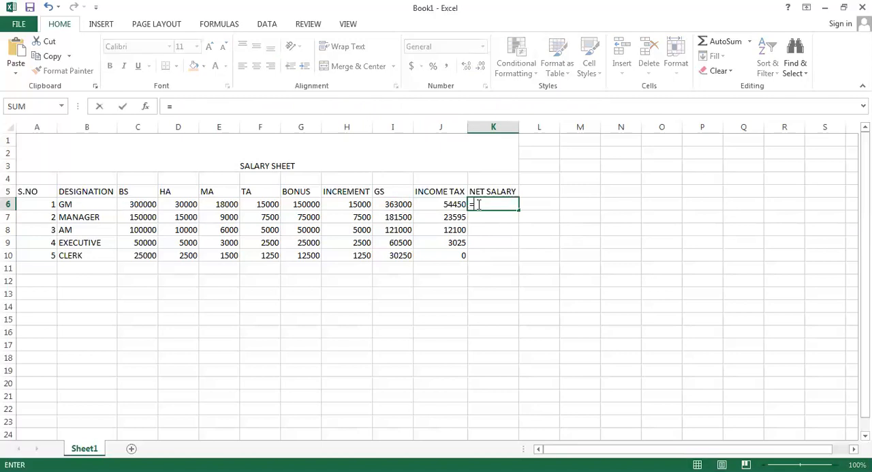
click(404, 205)
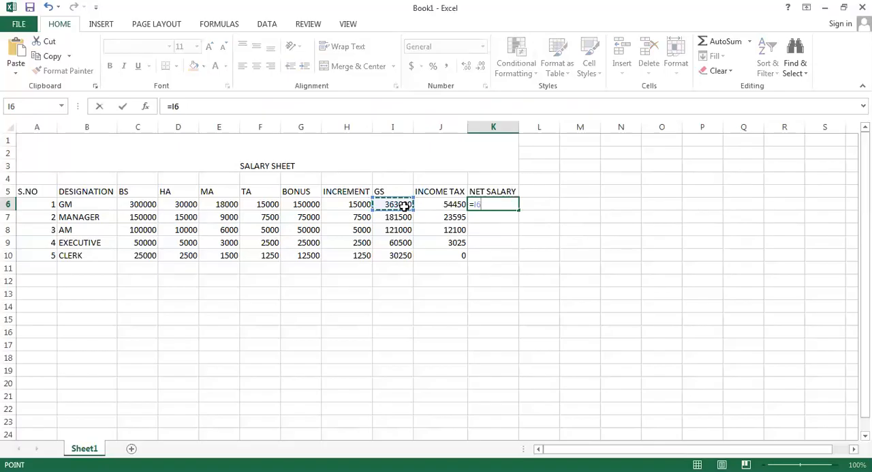
text(-)
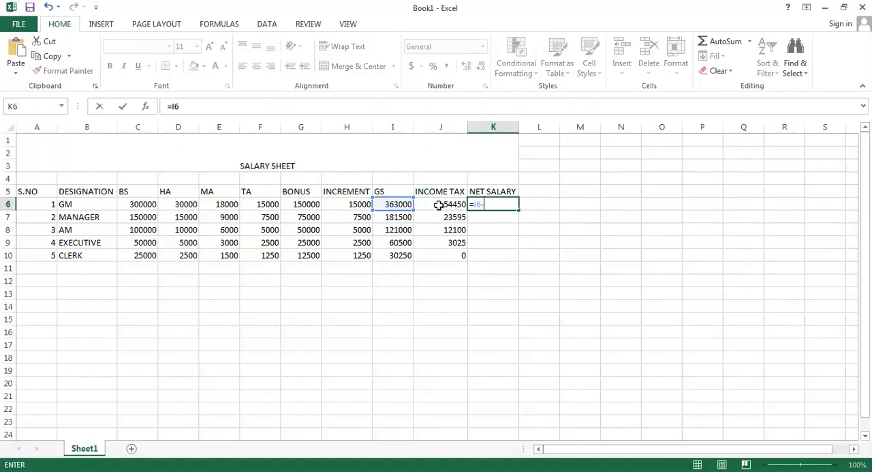
click(439, 204)
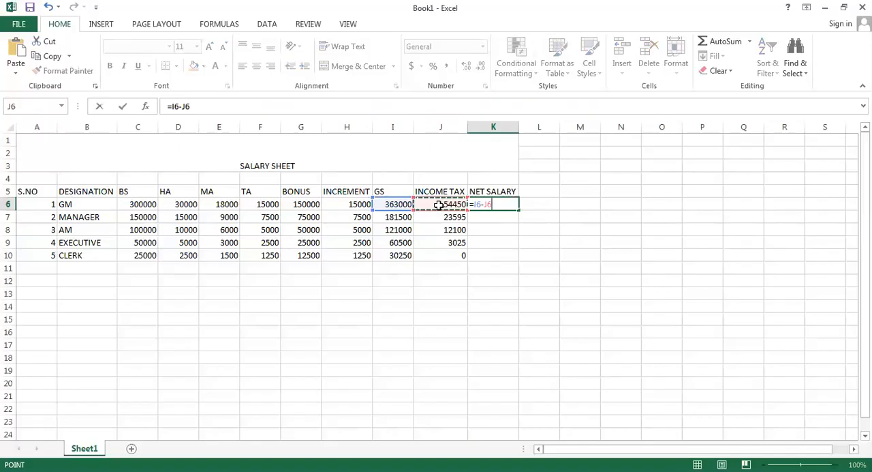
key(Return)
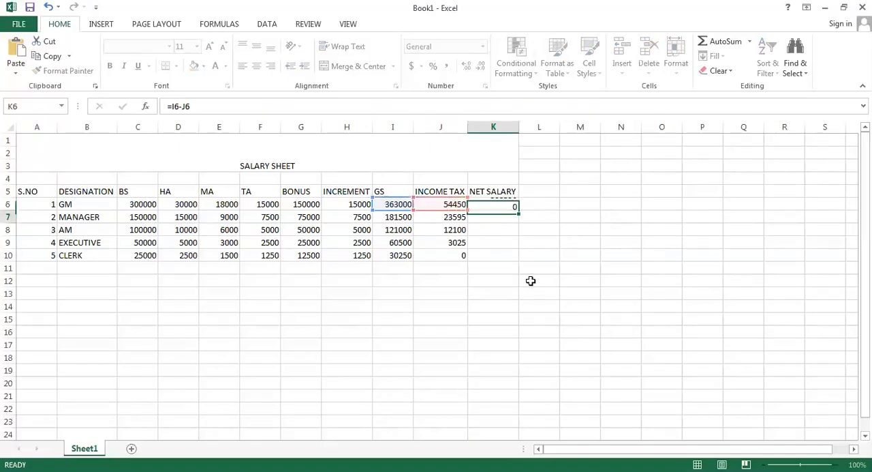
Copy the net salary formula from K6 down through K10 for the remaining designations
click(502, 205)
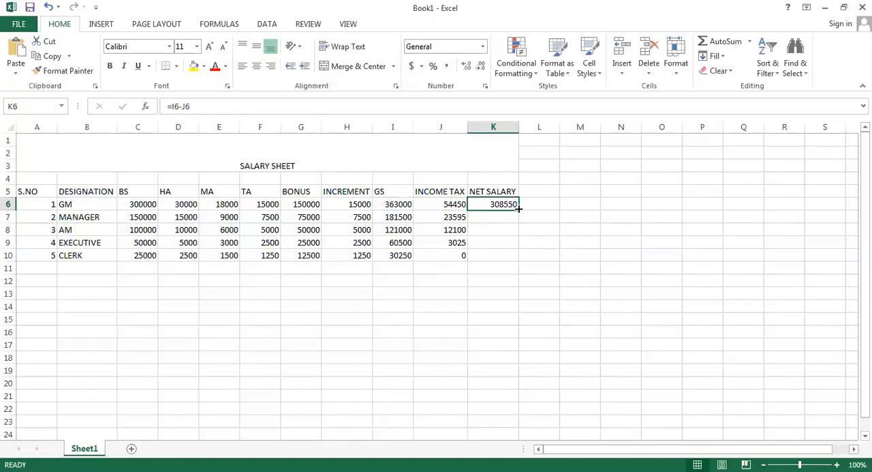
drag(518, 208, 520, 259)
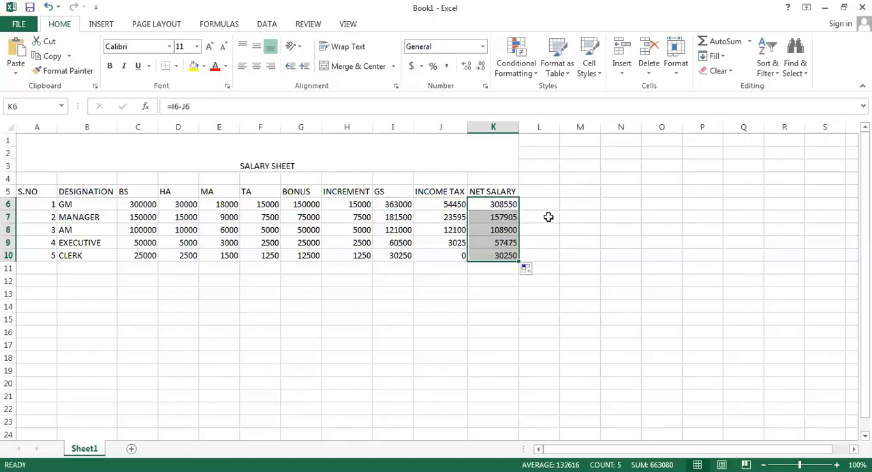
click(549, 217)
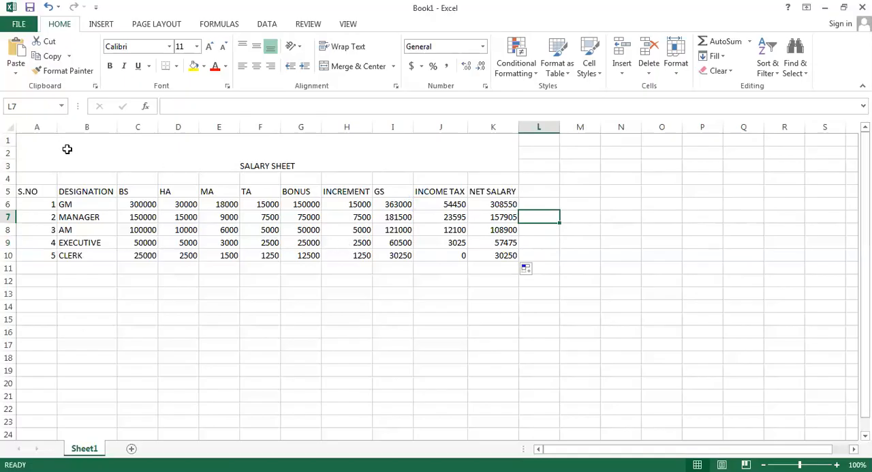
Set both the horizontal and vertical text alignment of the whole salary table, A1:K10, to Center
drag(66, 148, 88, 255)
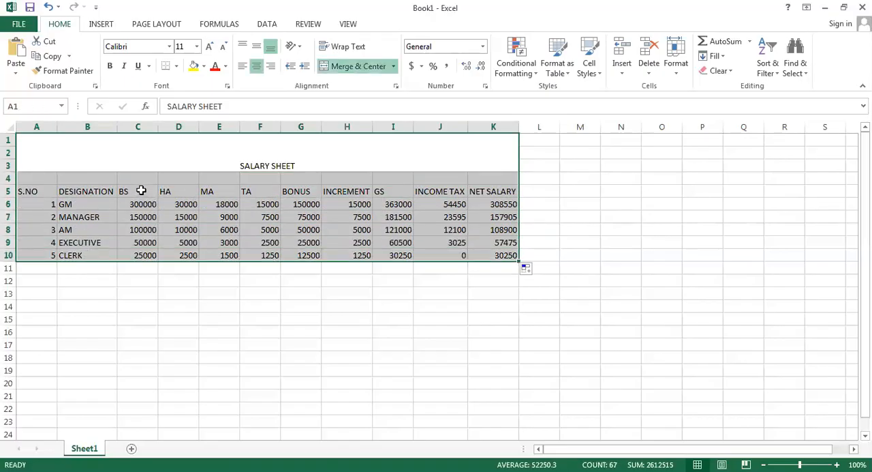
right_click(141, 191)
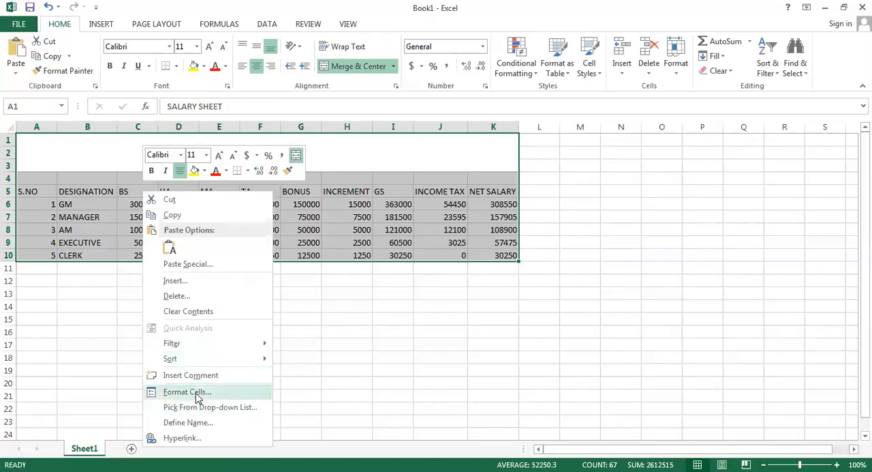
click(198, 396)
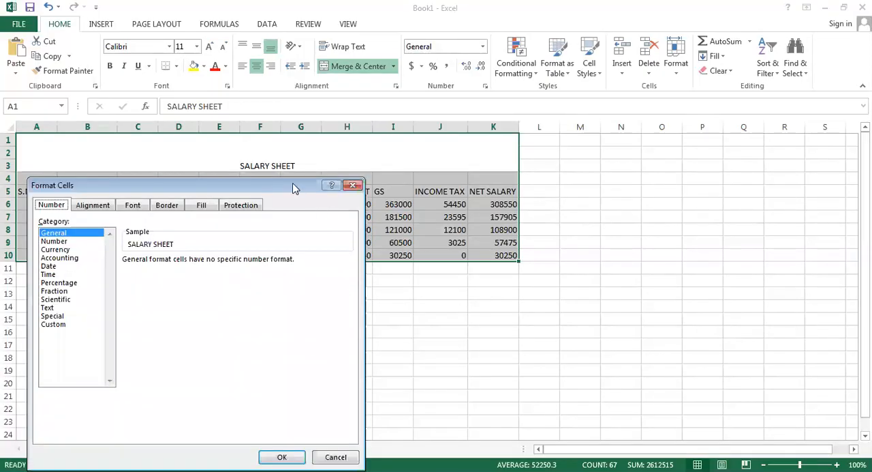
drag(294, 187, 551, 140)
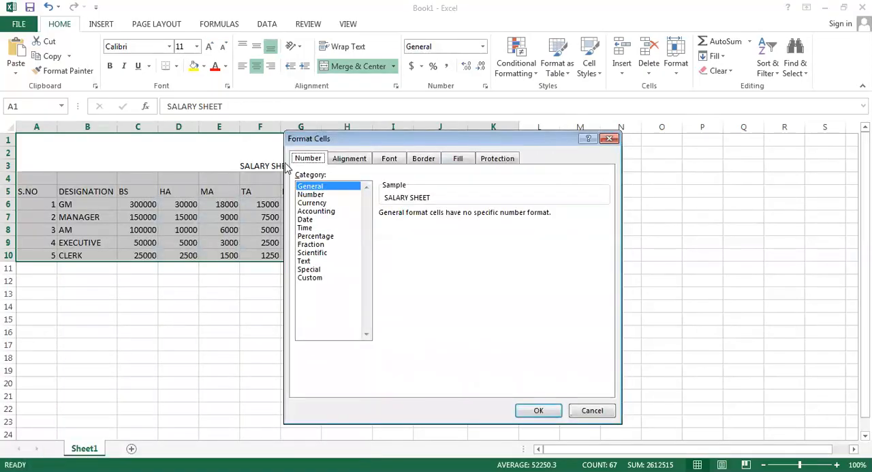
click(349, 159)
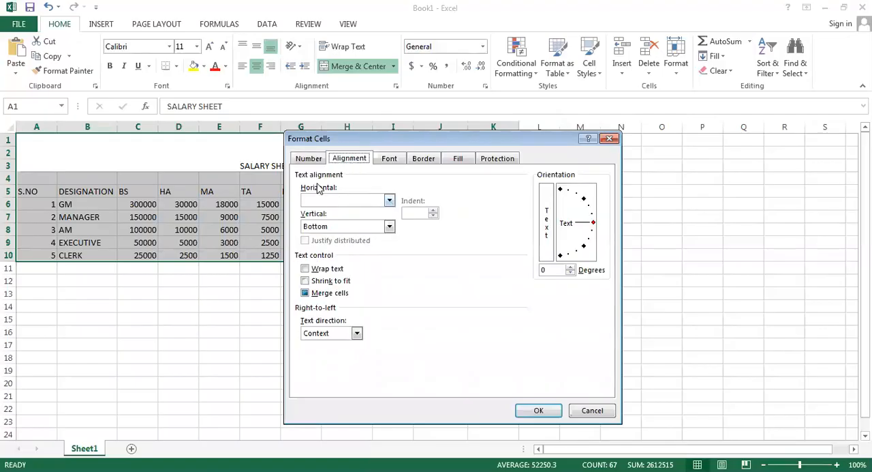
click(389, 199)
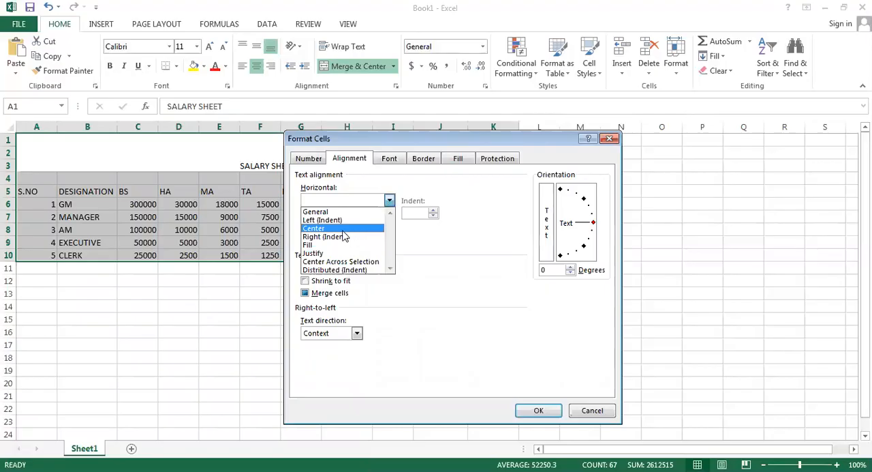
click(317, 230)
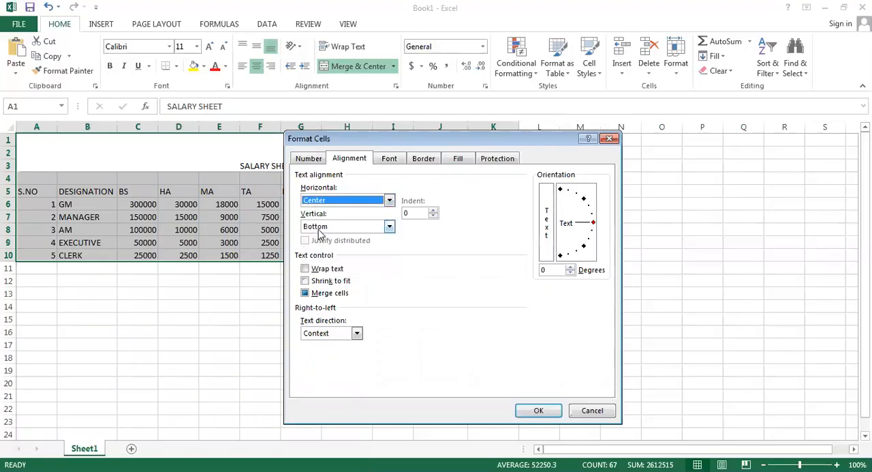
click(389, 228)
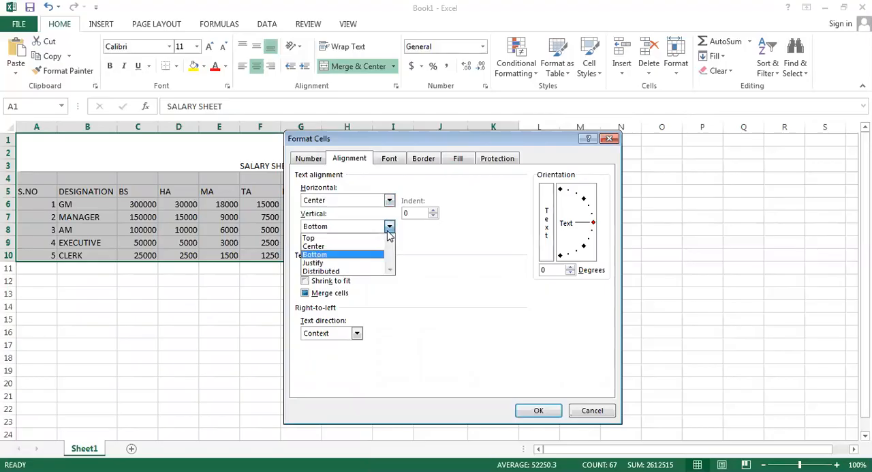
click(348, 247)
Add outline and inside borders to the salary table A1:K10 and apply the cell formatting
click(424, 162)
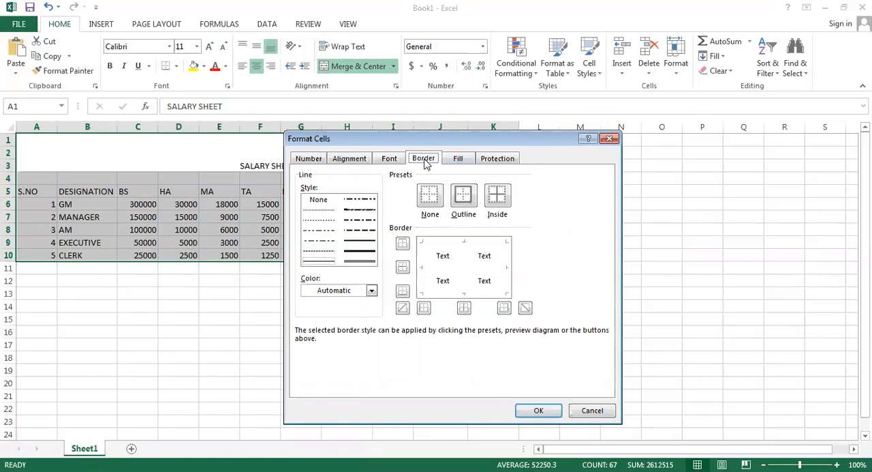
click(461, 196)
click(504, 206)
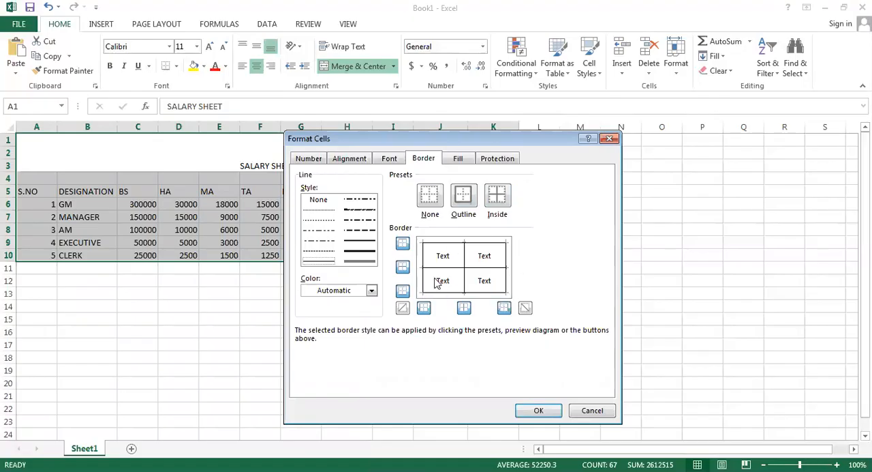
click(538, 412)
click(458, 347)
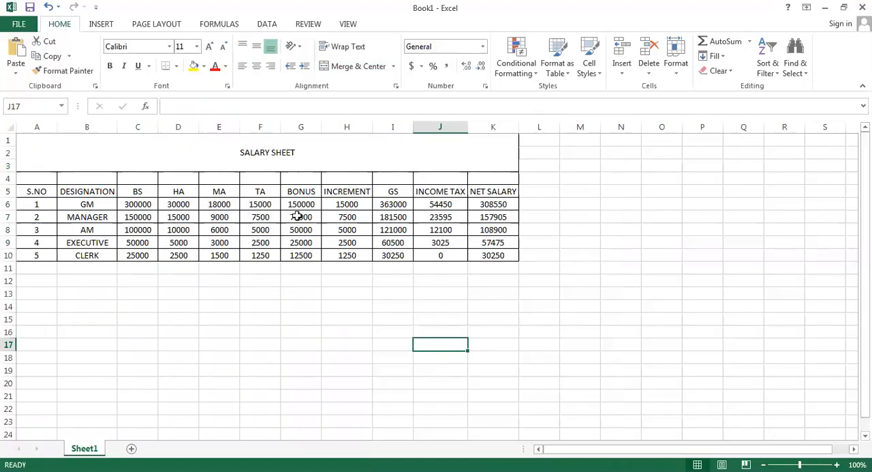
Turn on filtering for the header row A5:K5, from S.NO to NET SALARY
drag(510, 191, 35, 193)
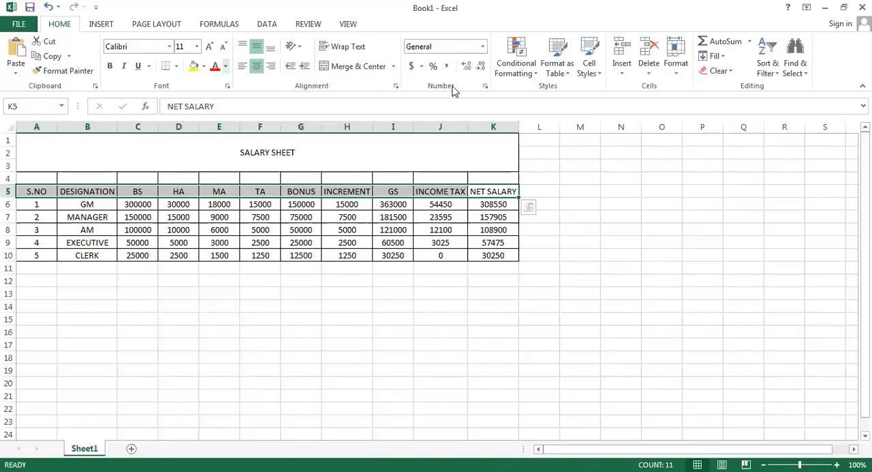
click(765, 71)
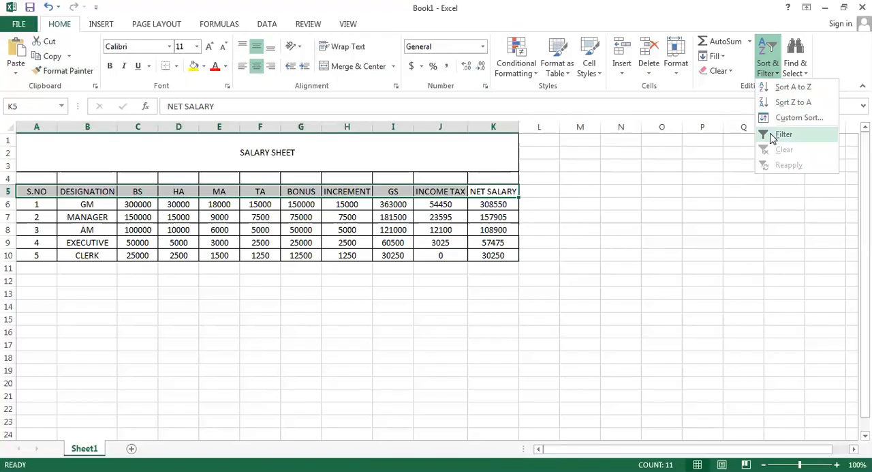
click(774, 138)
click(315, 266)
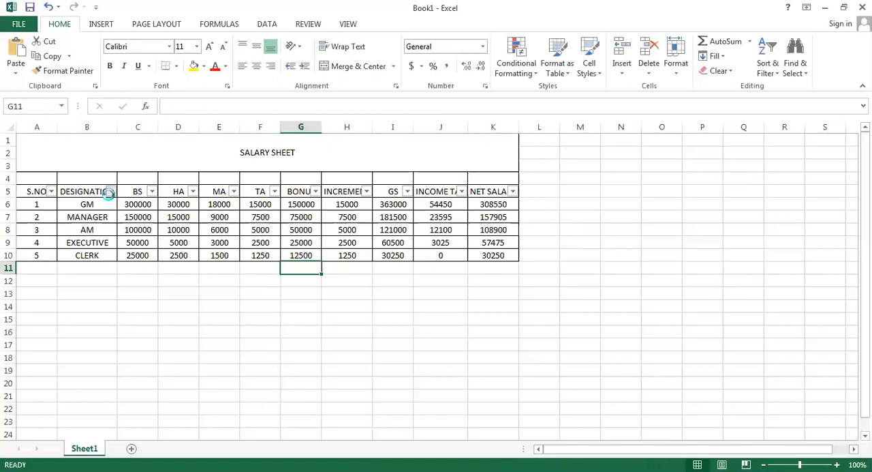
Filter the DESIGNATION column to show only the GM record
click(38, 315)
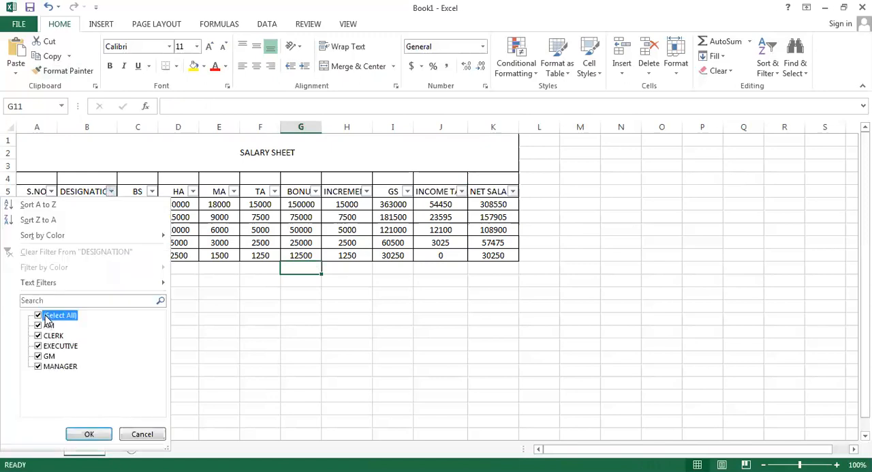
click(41, 356)
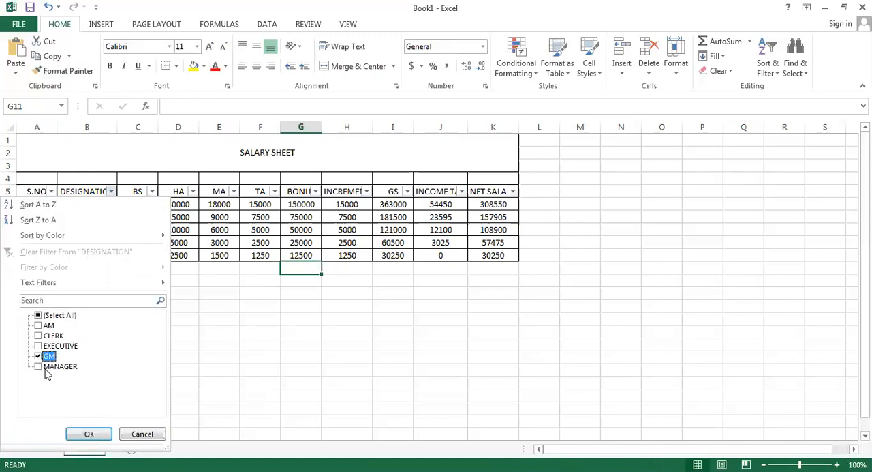
click(92, 434)
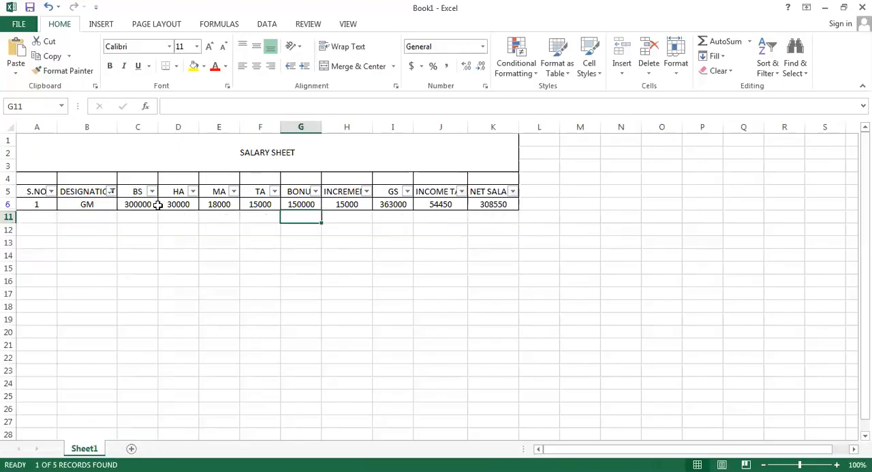
Show all designations again by reselecting every value in the DESIGNATION filter
click(111, 191)
click(40, 316)
click(90, 436)
click(225, 379)
Merge and center the blank row A4:K4, and fill the SALARY SHEET title block with the lightest blue theme color
drag(61, 178, 475, 178)
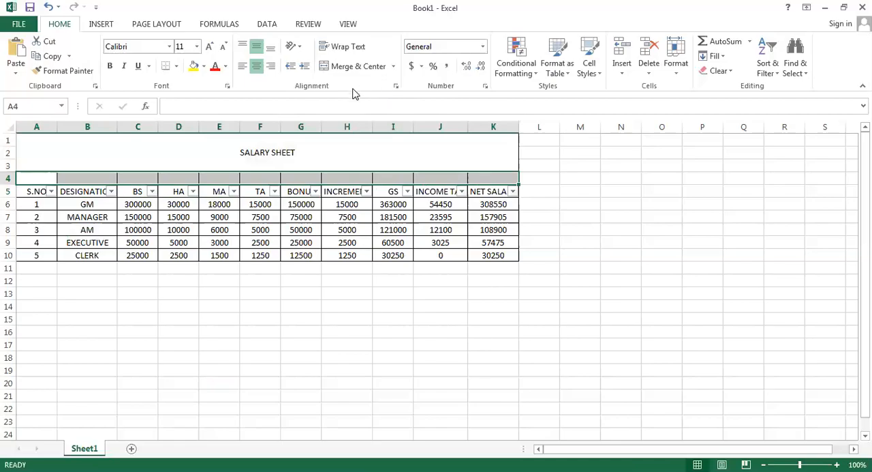
click(359, 66)
click(321, 145)
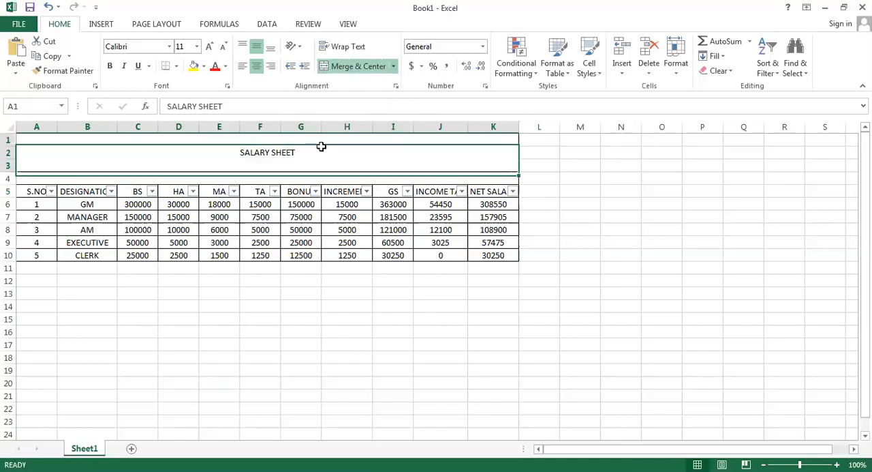
click(203, 66)
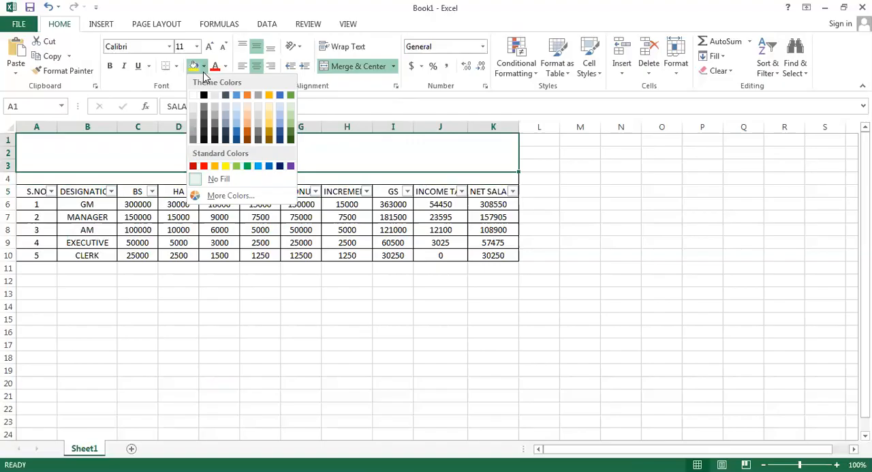
click(238, 109)
click(138, 204)
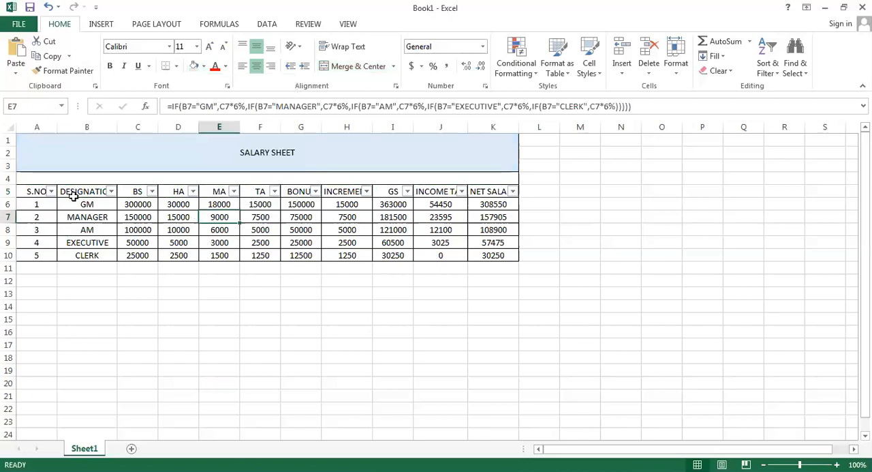
Fill the header row A5:K5 with the same light blue as the title block
click(39, 191)
drag(39, 191, 507, 191)
click(195, 66)
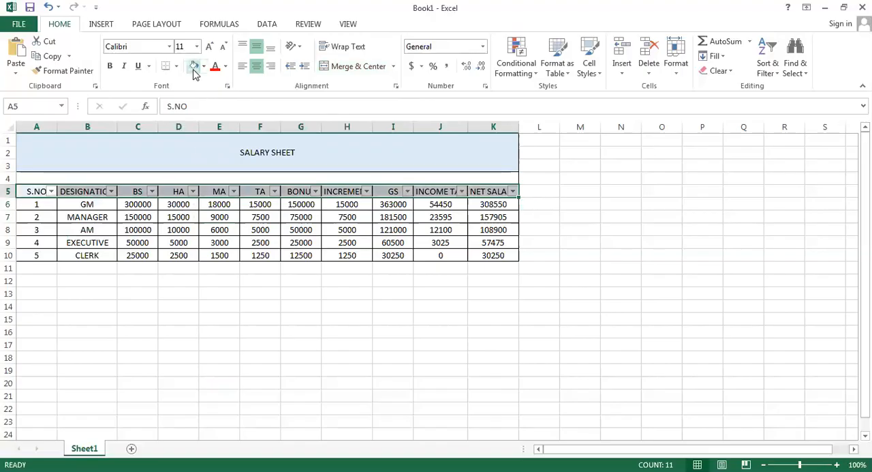
click(220, 342)
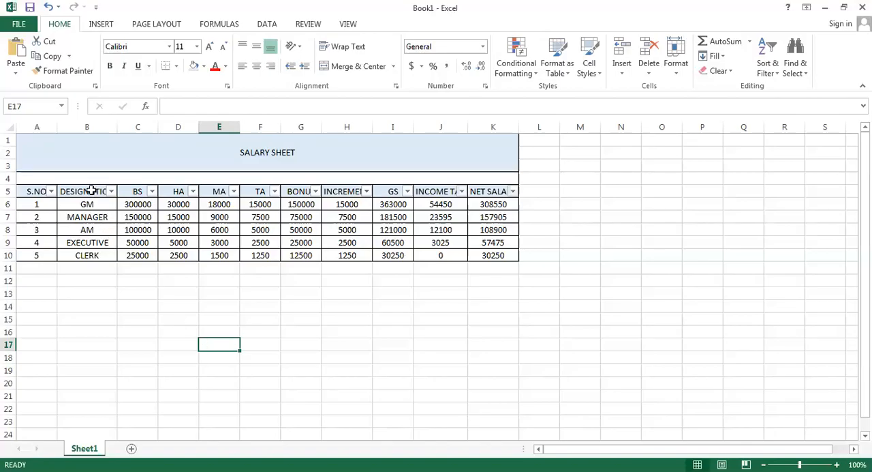
Insert a 2-D clustered column chart from the DESIGNATION and NET SALARY data, B5:B10 and K5:K10
drag(91, 191, 90, 255)
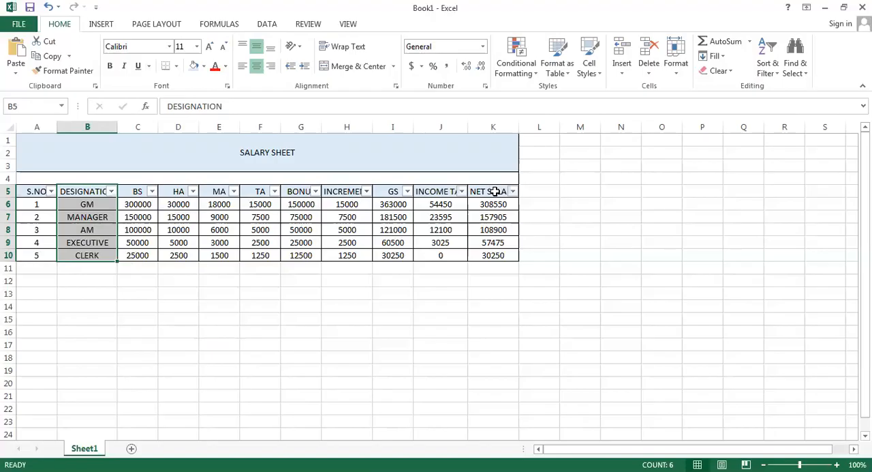
drag(495, 192, 494, 257)
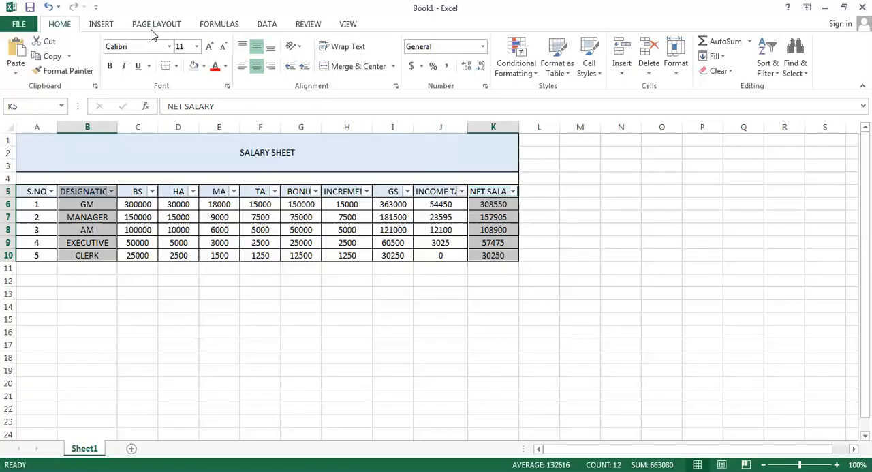
click(109, 23)
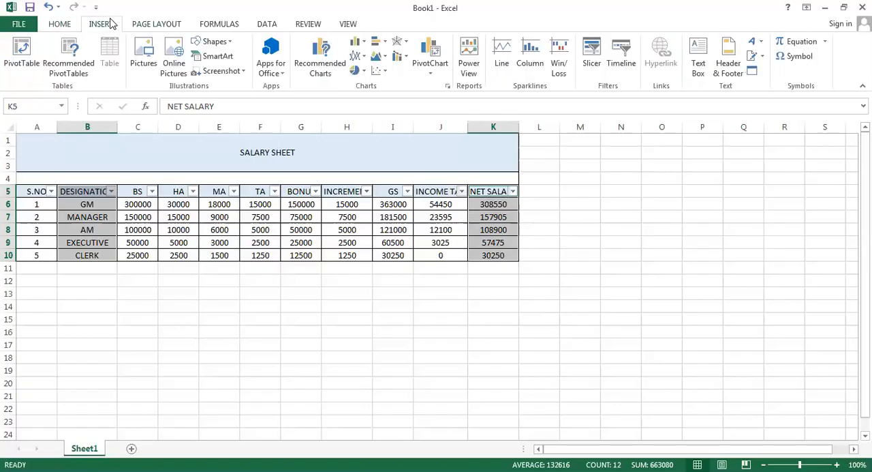
click(359, 43)
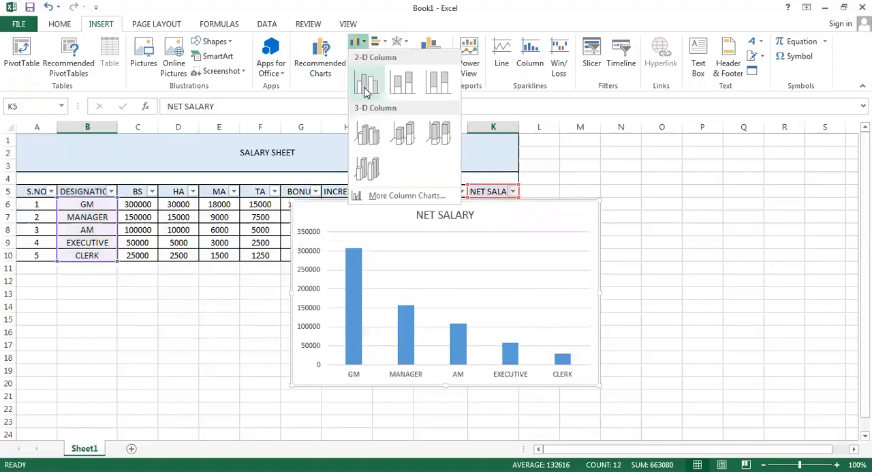
click(365, 91)
Move the NET SALARY chart directly below the salary table and widen it to span columns B through K
mouse_move(348, 207)
mouse_down()
mouse_move(290, 239)
mouse_move(112, 274)
mouse_up()
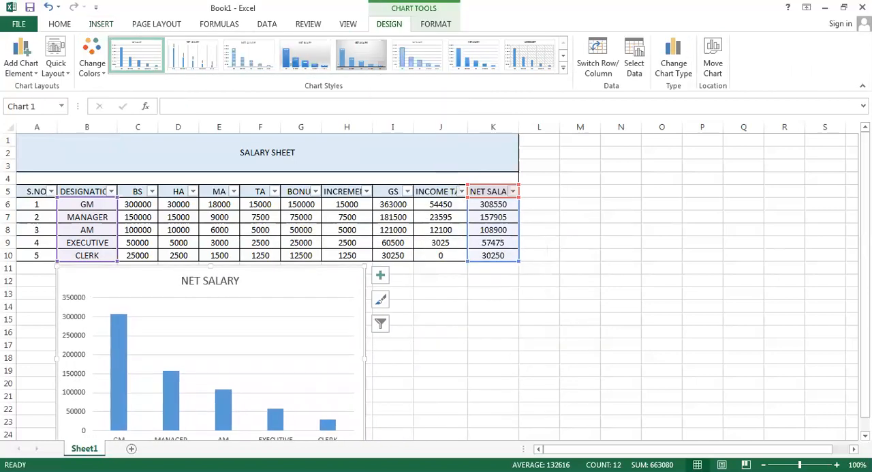
drag(865, 222, 864, 233)
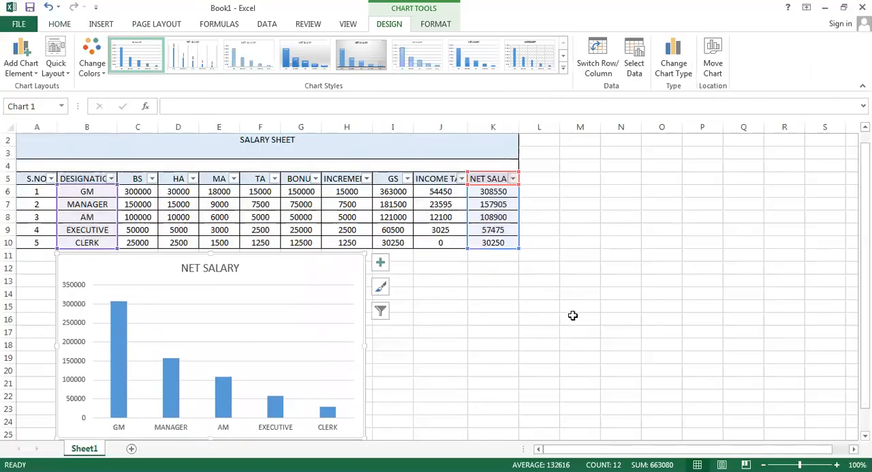
drag(366, 345, 518, 337)
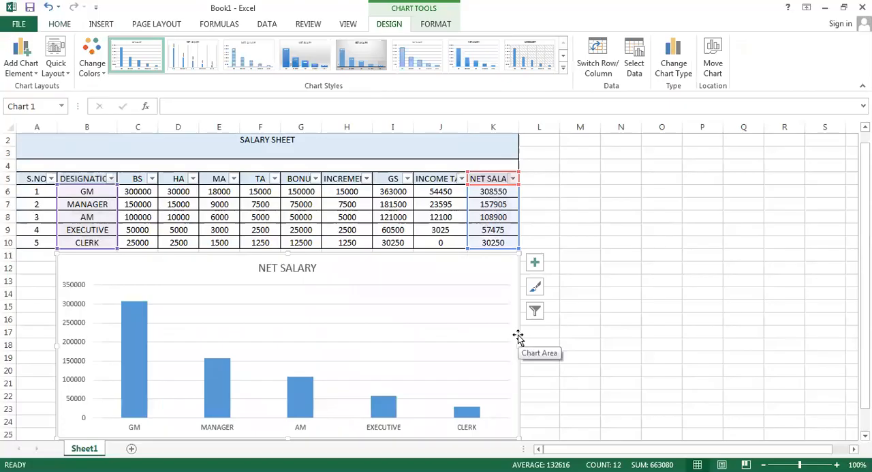
Give the chart the fourth chart style, with shadowed columns on a gray gradient, and the first monochromatic blue color set
click(453, 290)
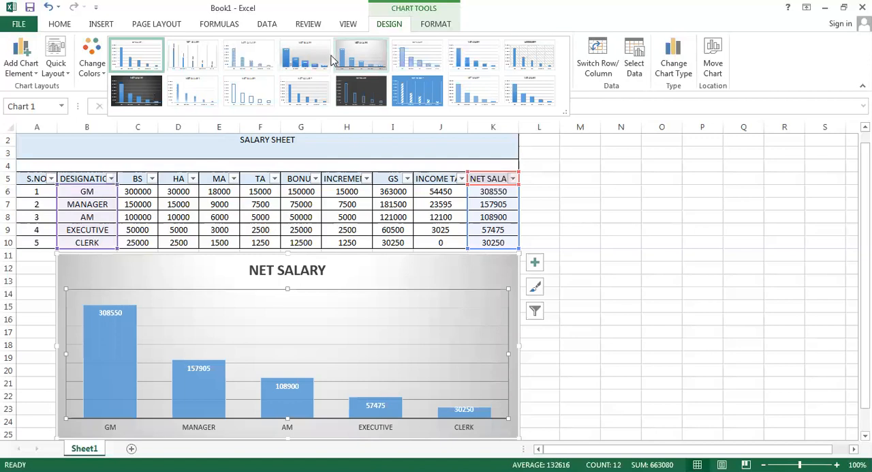
click(325, 63)
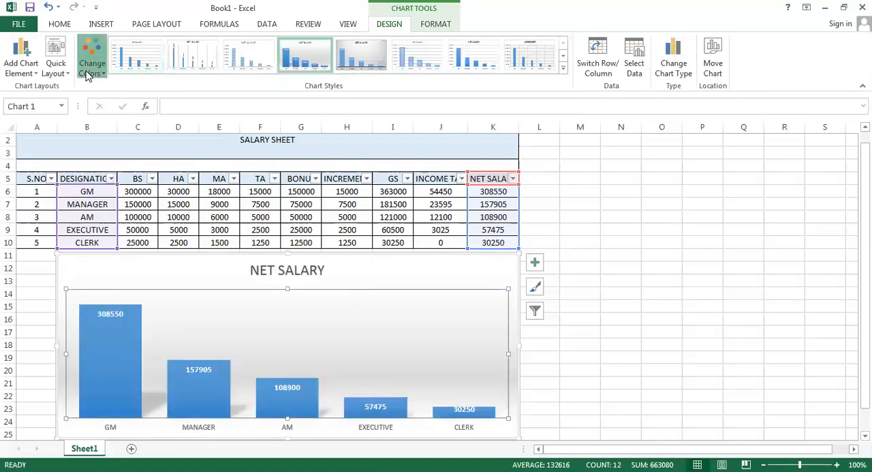
click(92, 63)
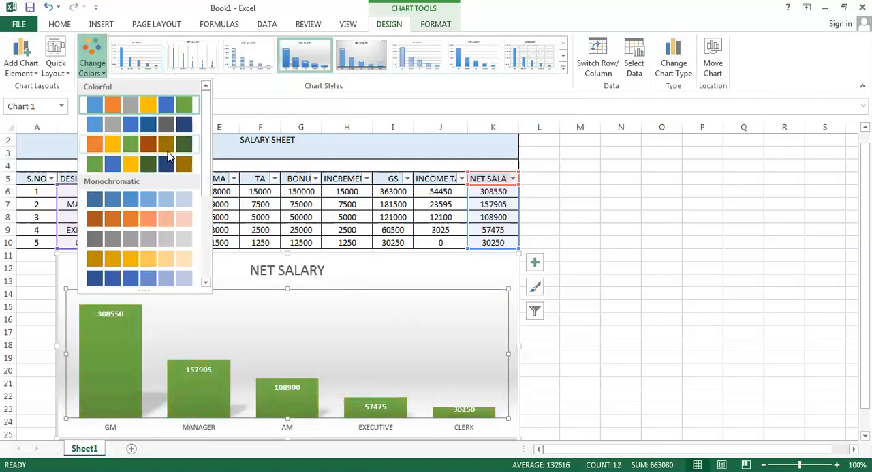
click(110, 195)
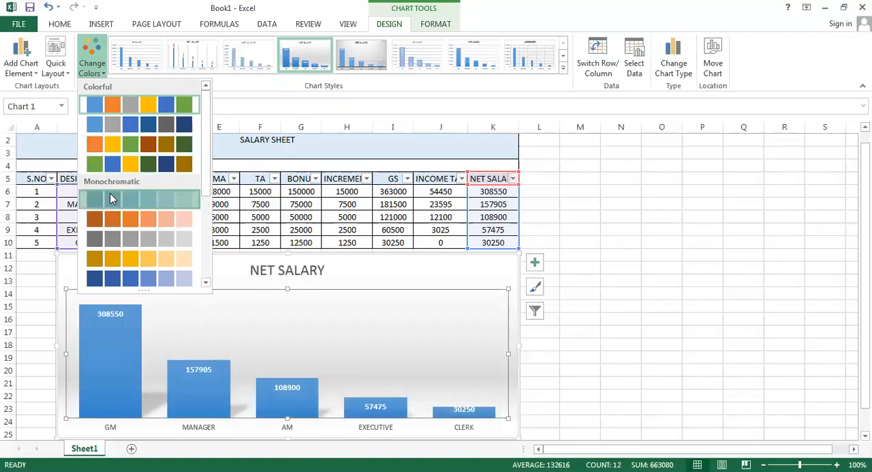
Apply quick Layout 5 to the NET SALARY chart, adding a data table and vertical axis title, and deselect the chart
click(59, 73)
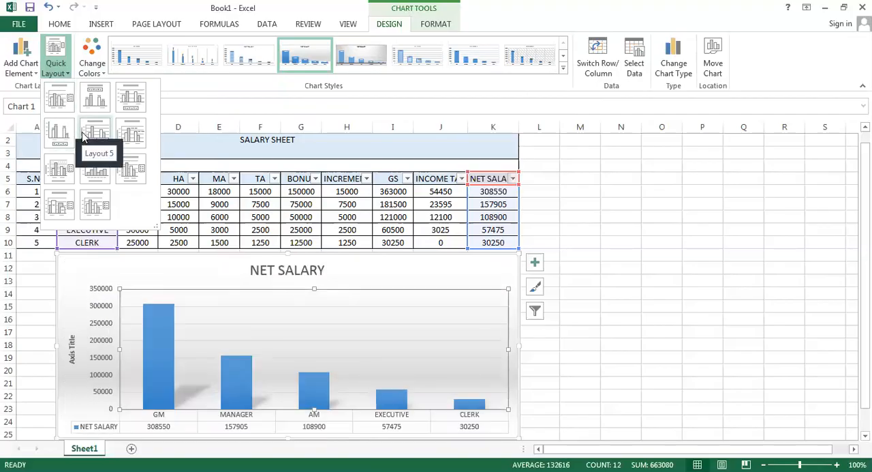
click(555, 225)
click(586, 229)
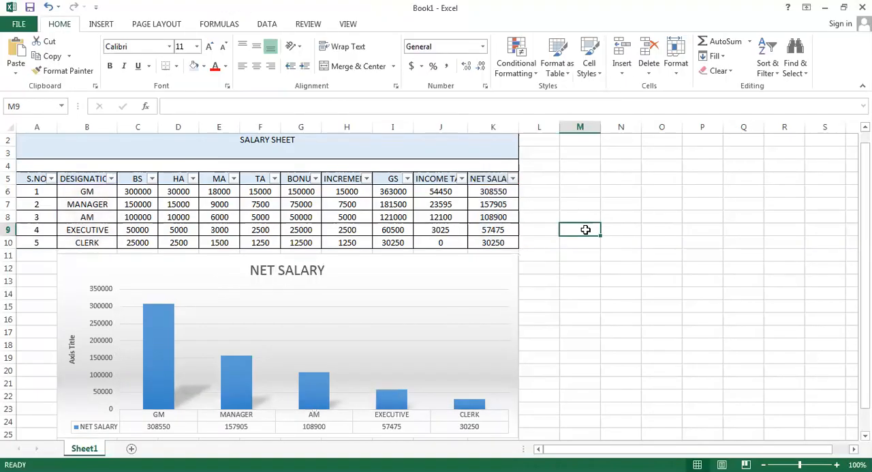